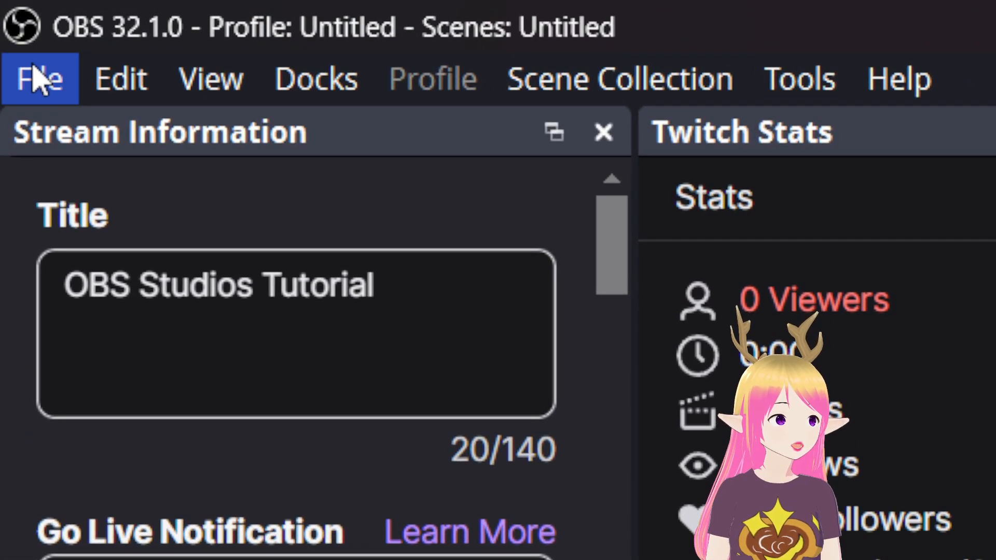
Look over the File menu, then show the Edit menu with undo, copy and paste.
left_click(39, 79)
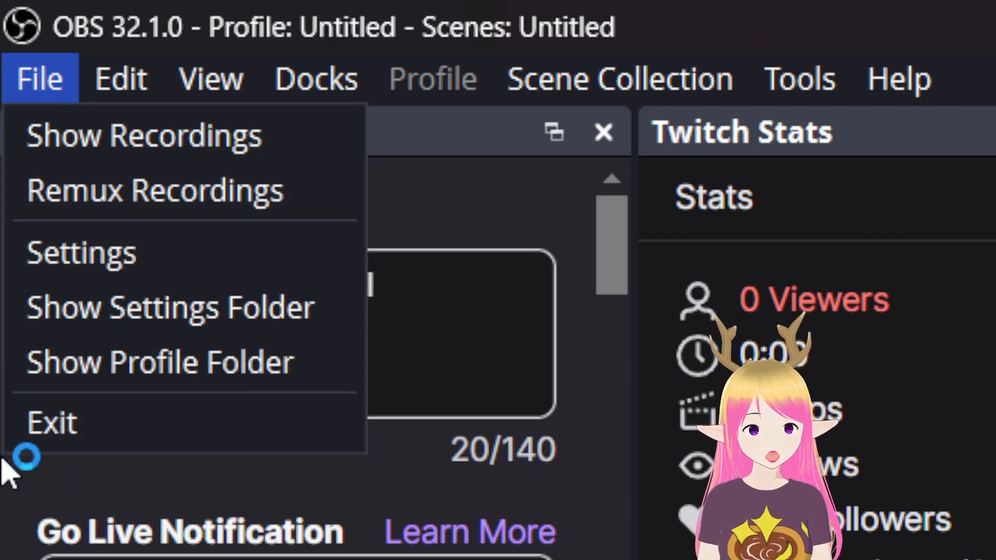
key("Escape")
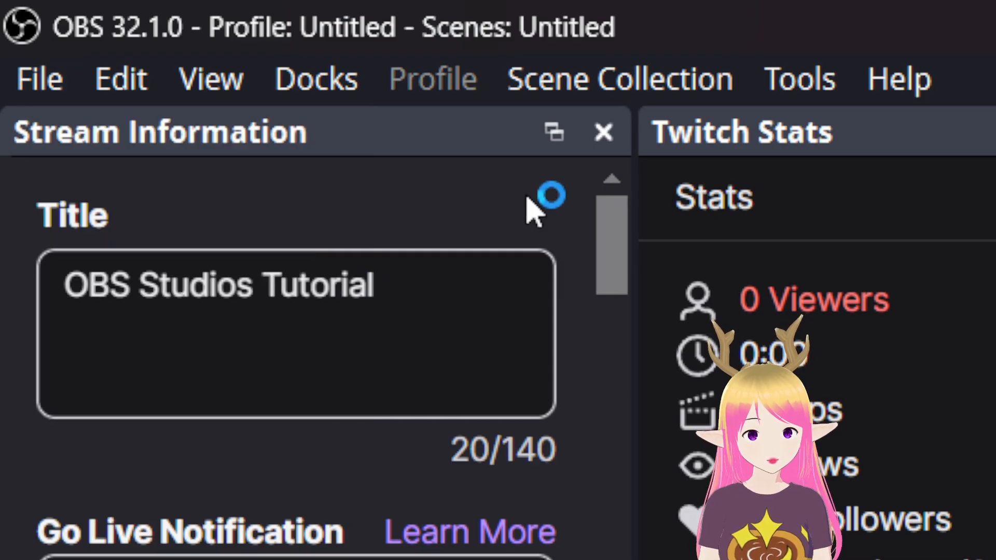
left_click(128, 83)
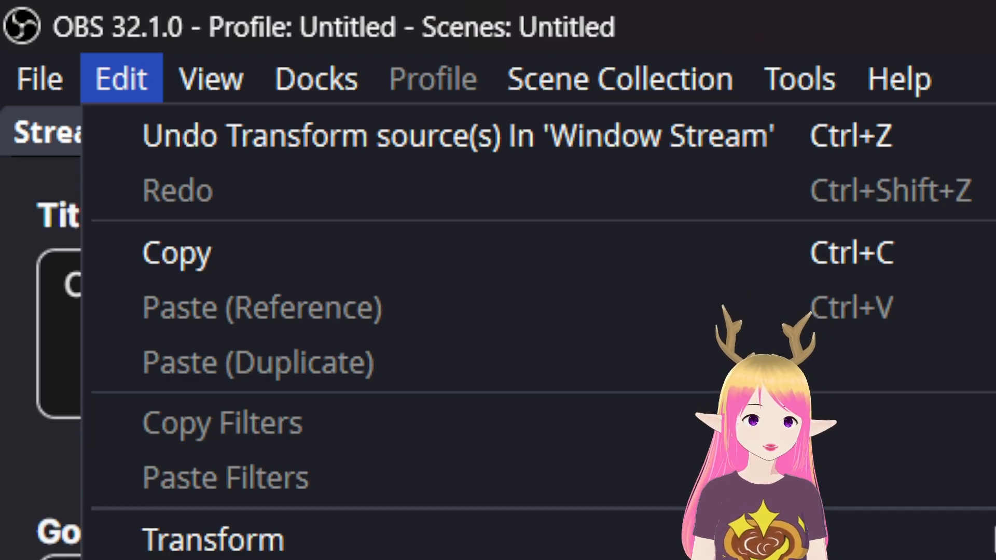
Shrink Display Capture 2 by its bottom-left handle and shift it down-left in the preview.
mouse_move(202, 96)
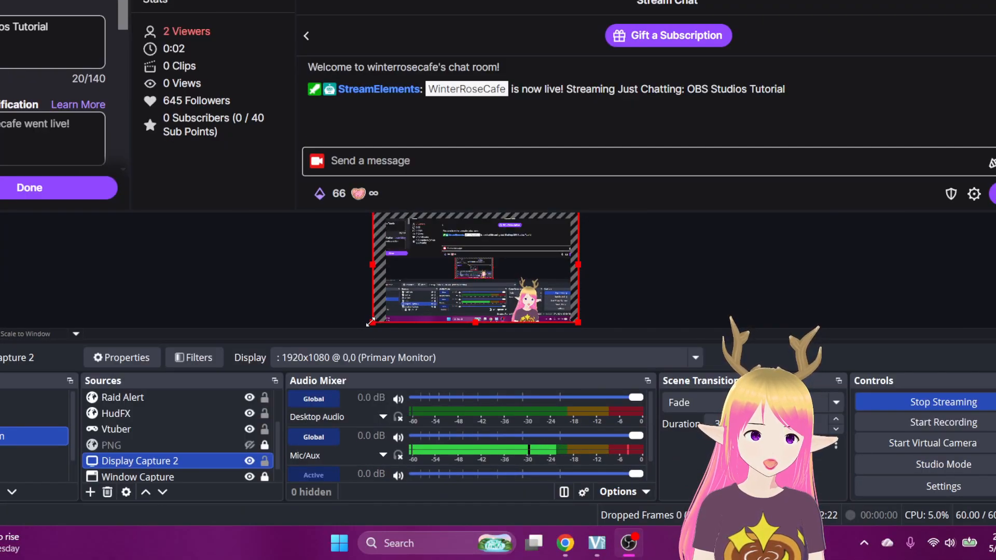
left_click_drag(371, 322, 460, 271)
left_click_drag(544, 201, 506, 265)
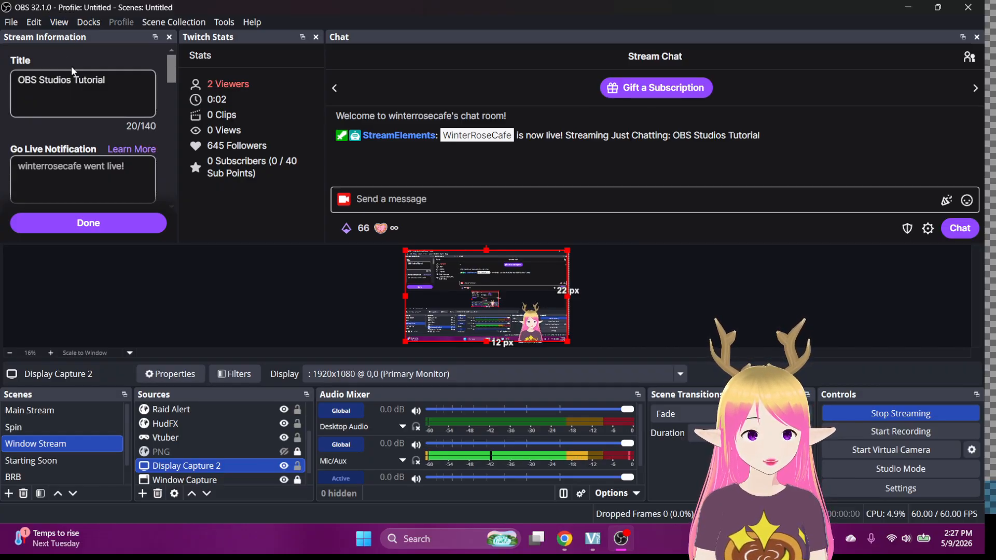
Reset the OBS interface layout from the View menu and confirm with Yes.
left_click(59, 22)
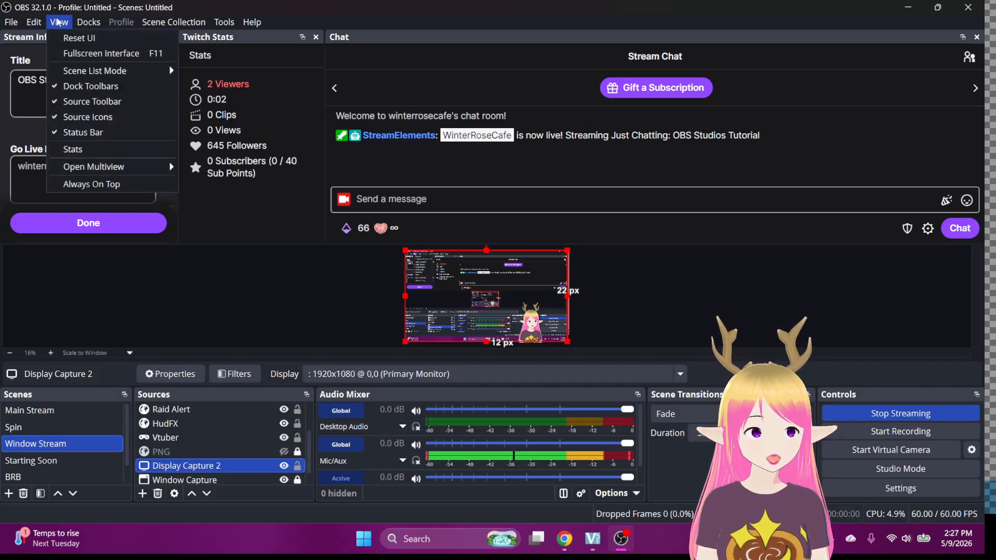
left_click(69, 40)
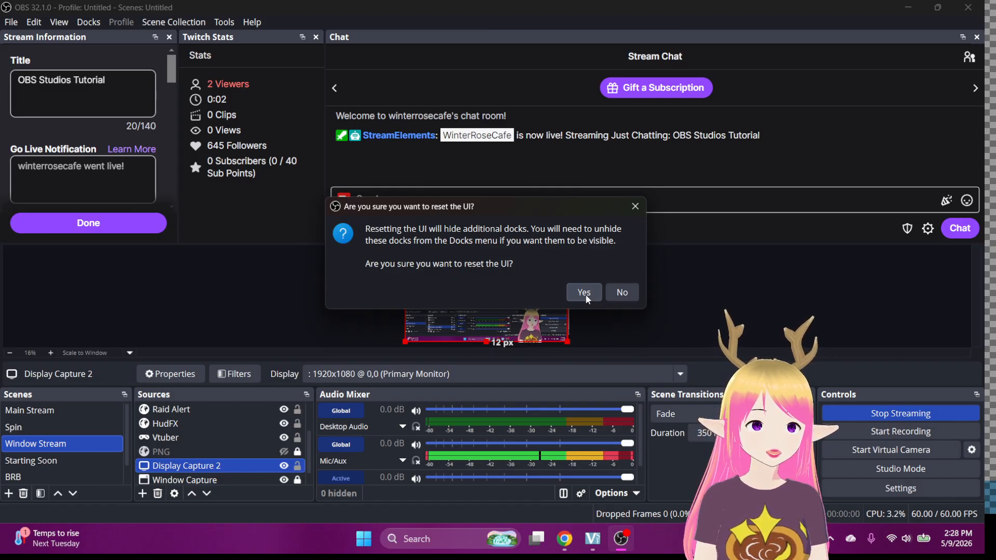
left_click(584, 293)
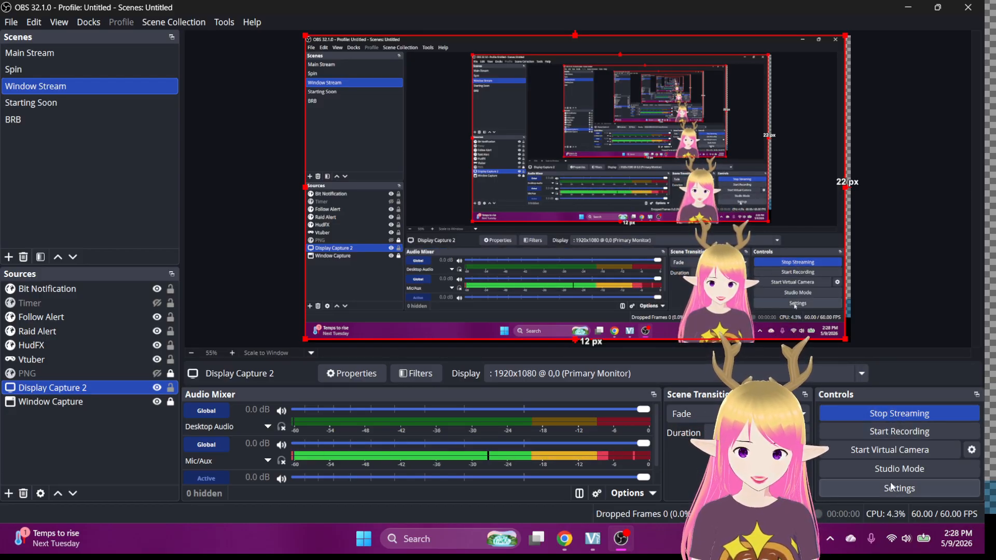
left_click(843, 493)
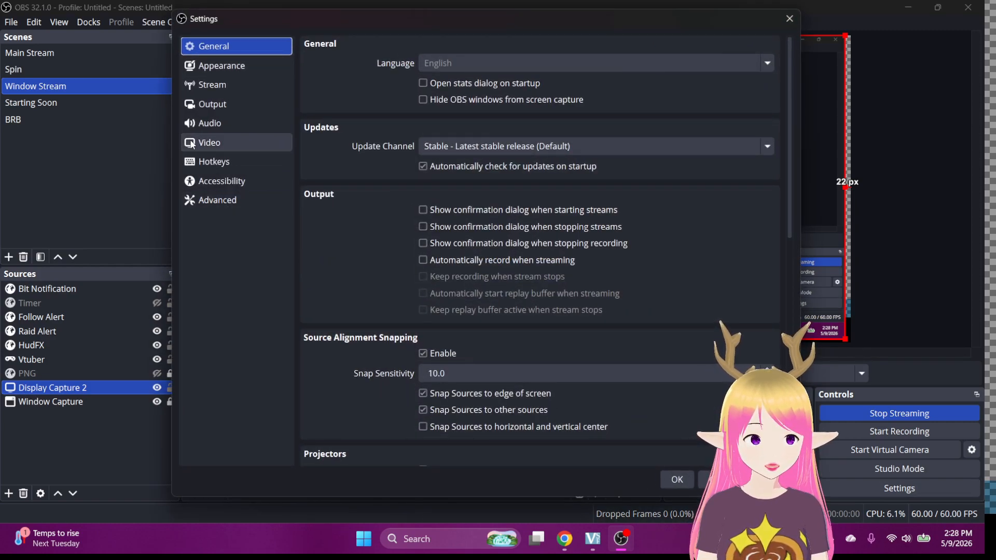
left_click(222, 67)
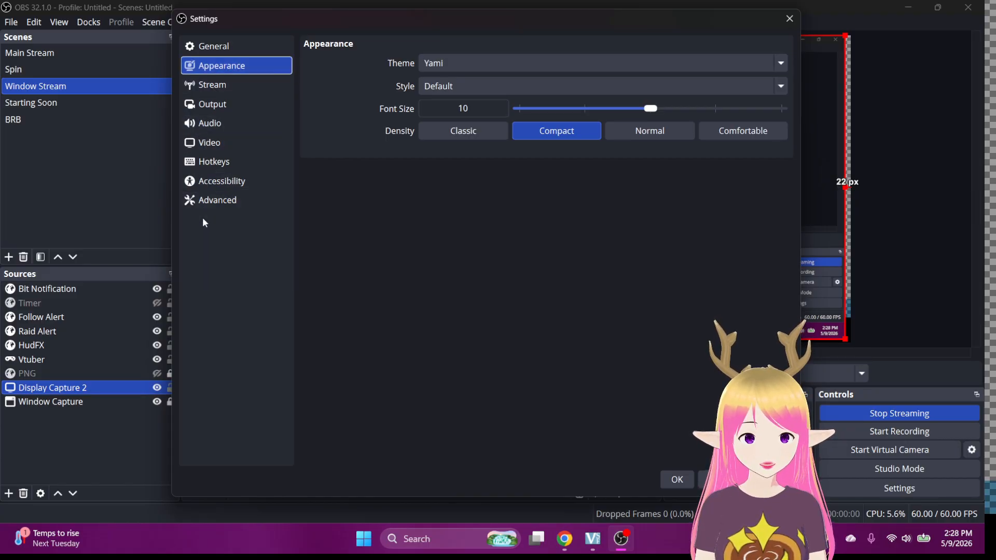
left_click(214, 109)
left_click(216, 90)
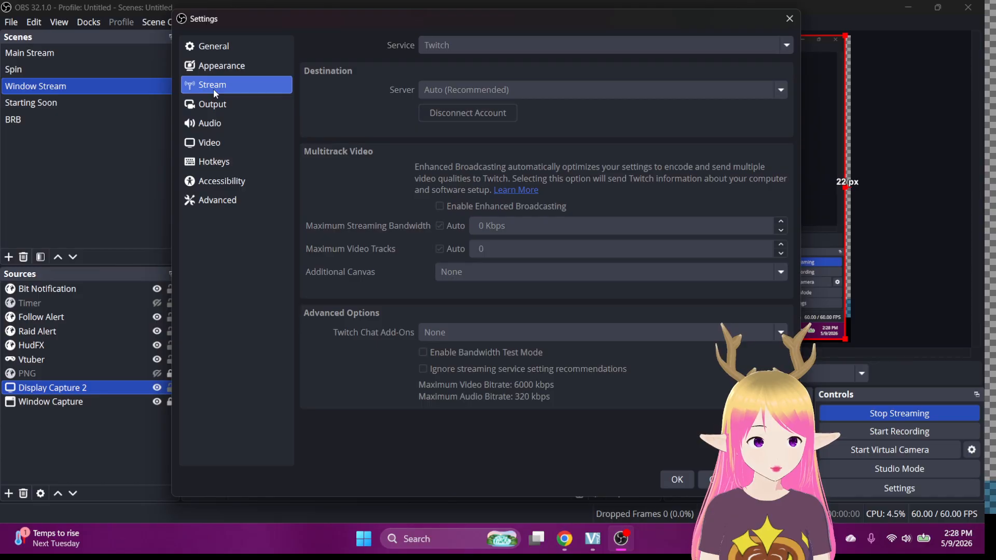
left_click(222, 45)
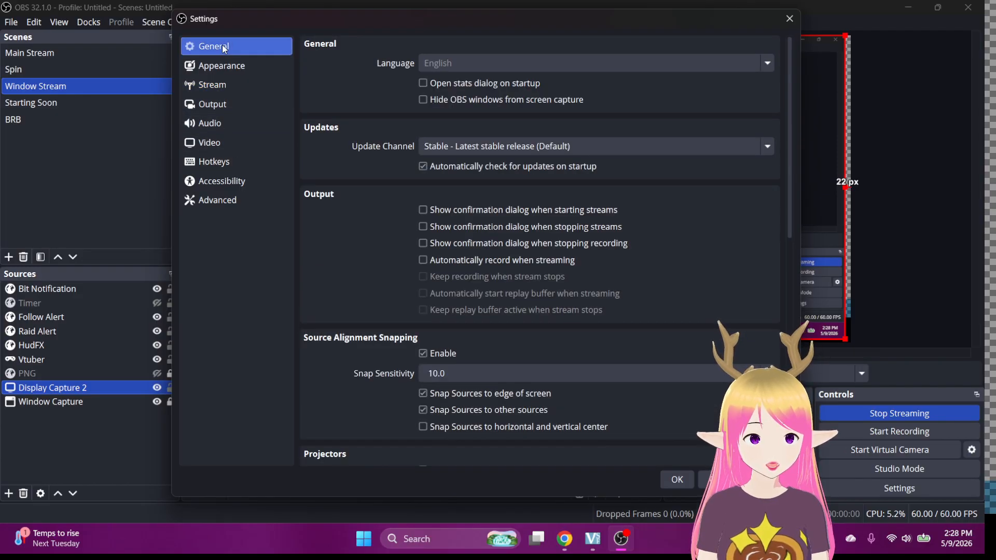
left_click(788, 19)
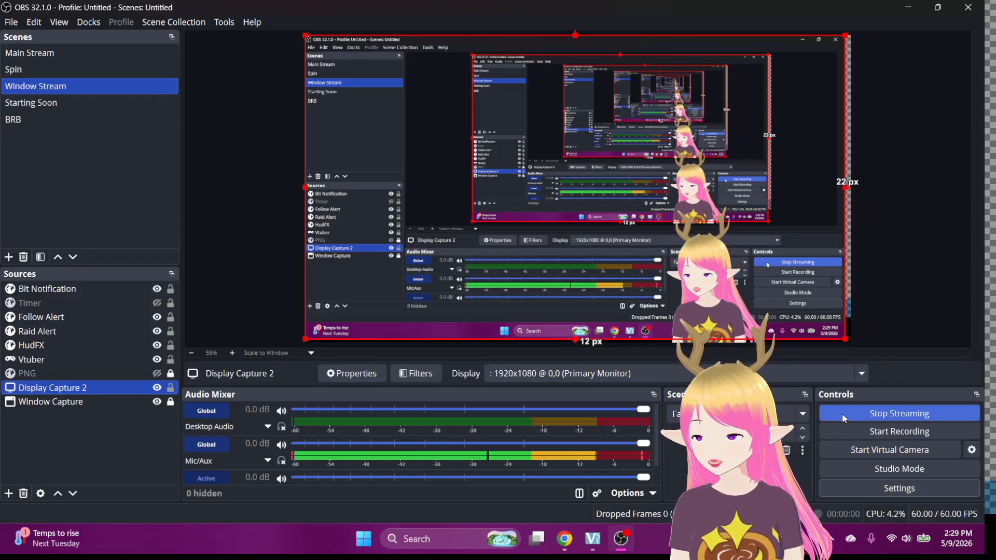
Nudge the captured desktop slightly to the right in the Window Stream preview.
left_click_drag(715, 302, 795, 291)
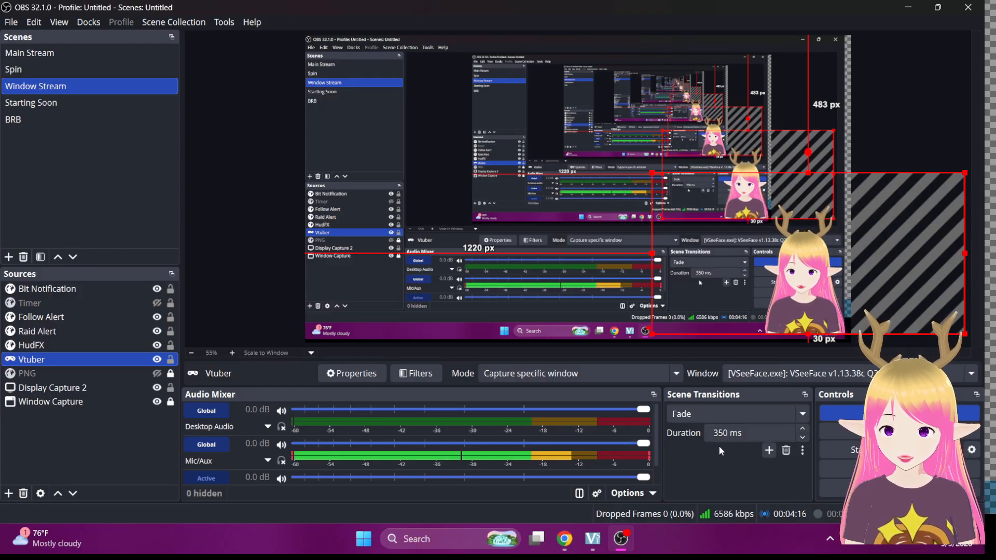
Set the Fade duration to 1000 ms, test it on Main Stream, then change it to 5000 ms.
left_click_drag(732, 433, 696, 436)
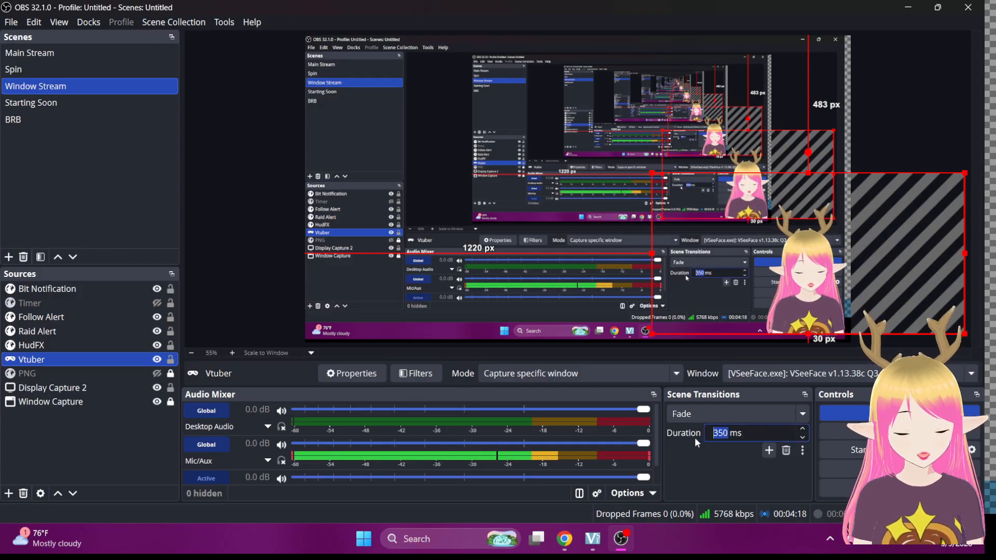
type("1000")
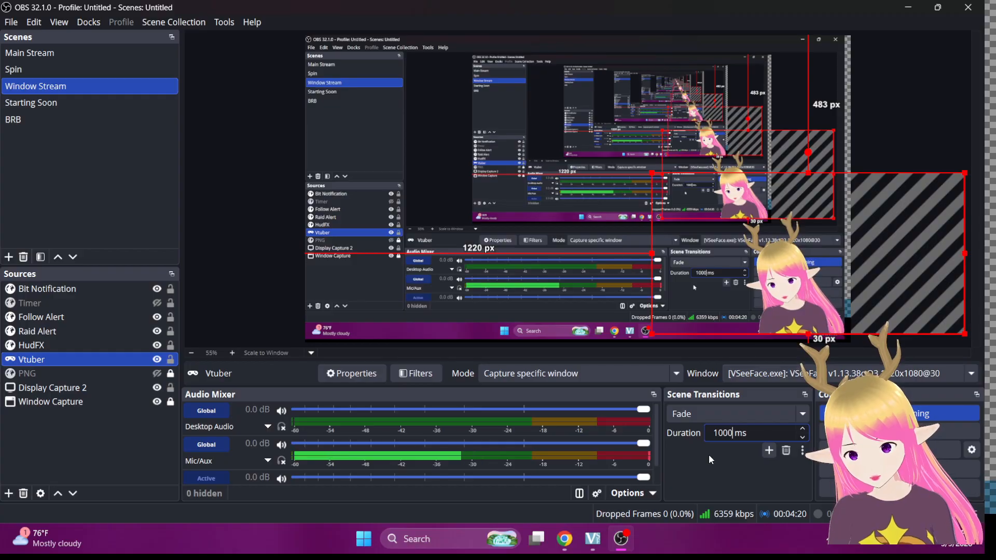
left_click(46, 54)
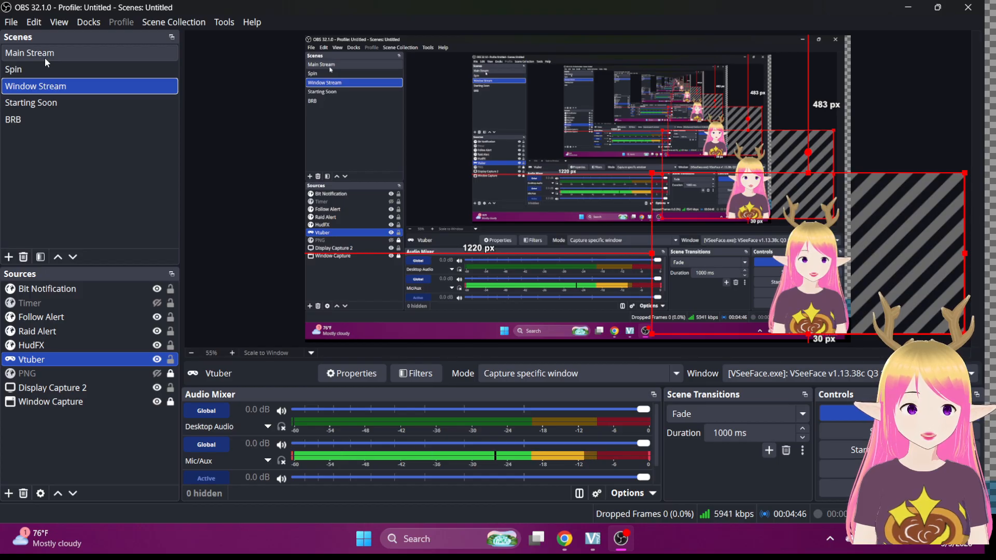
double_click(738, 437)
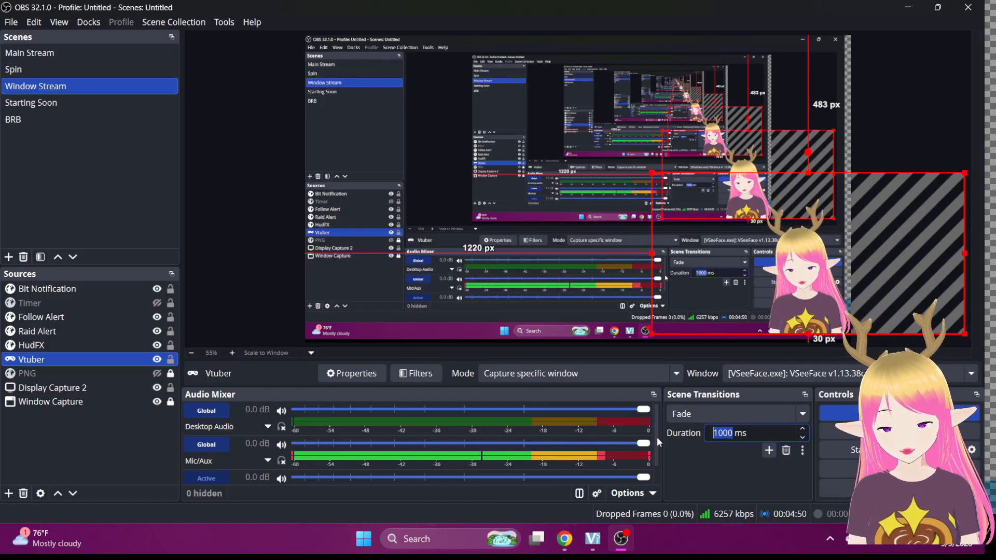
type("5000")
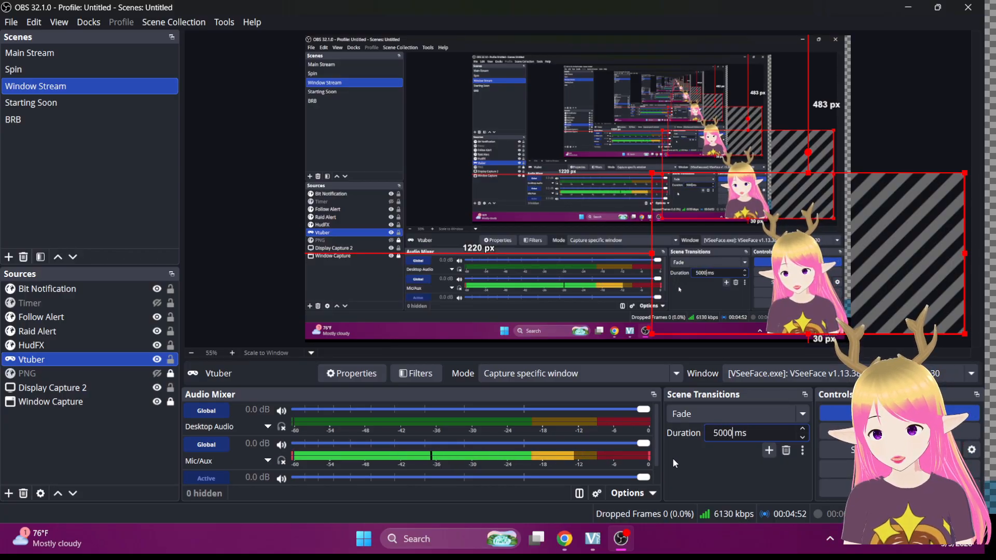
Test the 5000 ms fade via BRB and back to Window Stream, then set duration to 350 ms.
left_click(13, 119)
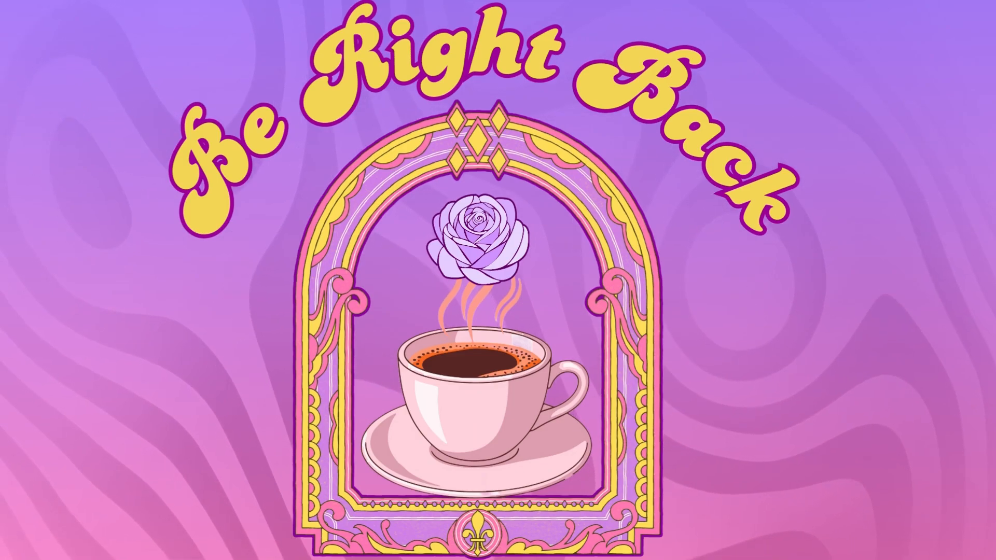
left_click(66, 91)
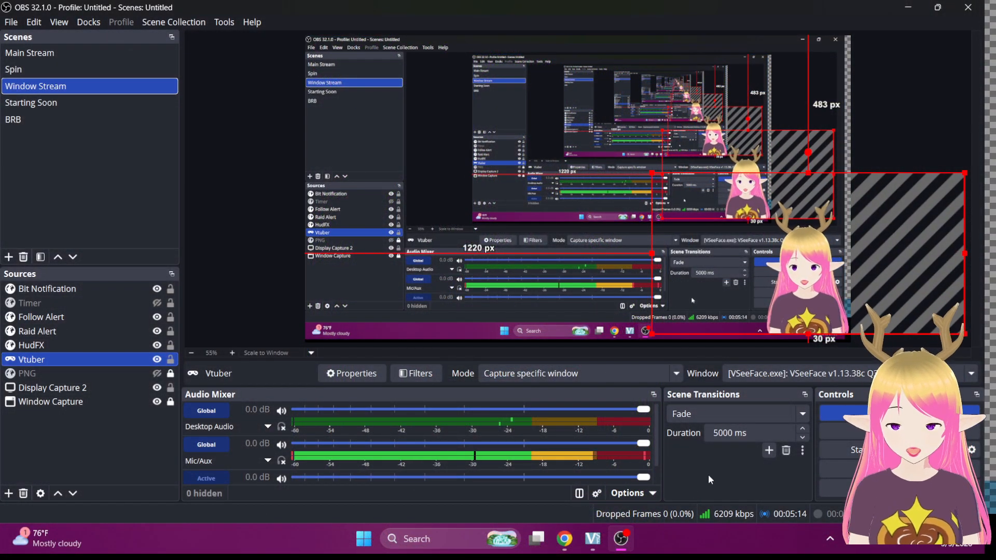
left_click_drag(736, 431, 668, 431)
left_click(761, 435)
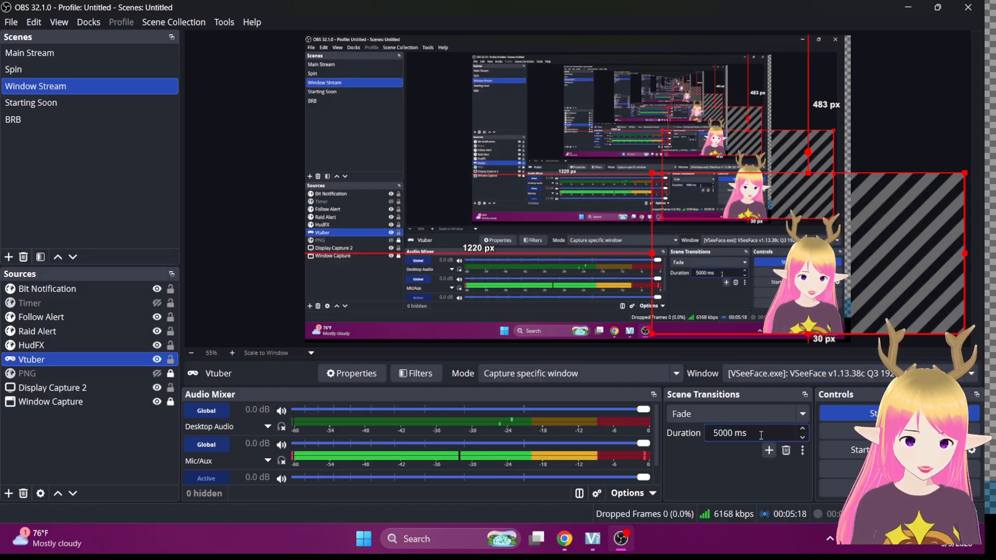
key("BackSpace")
key("BackSpace")
key("BackSpace")
key("BackSpace")
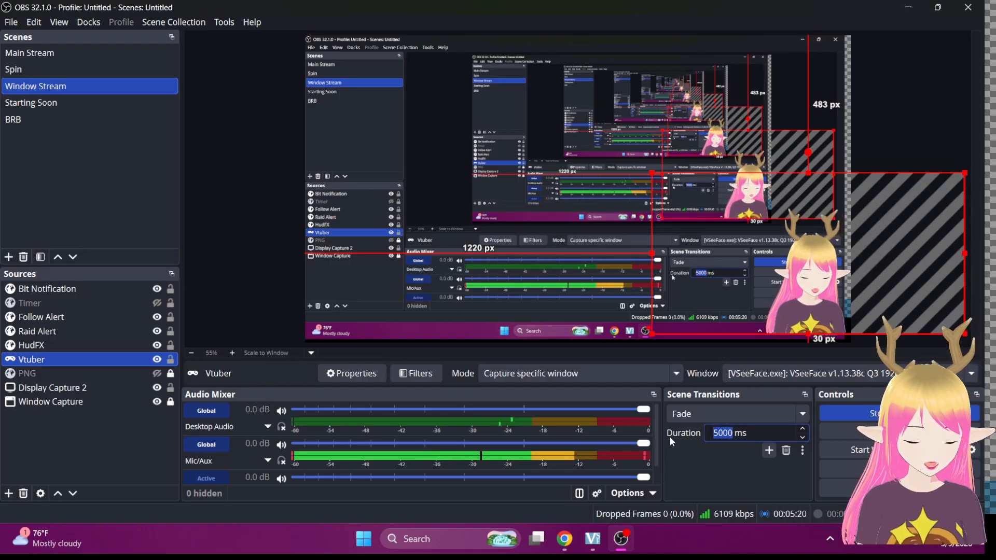
type("350")
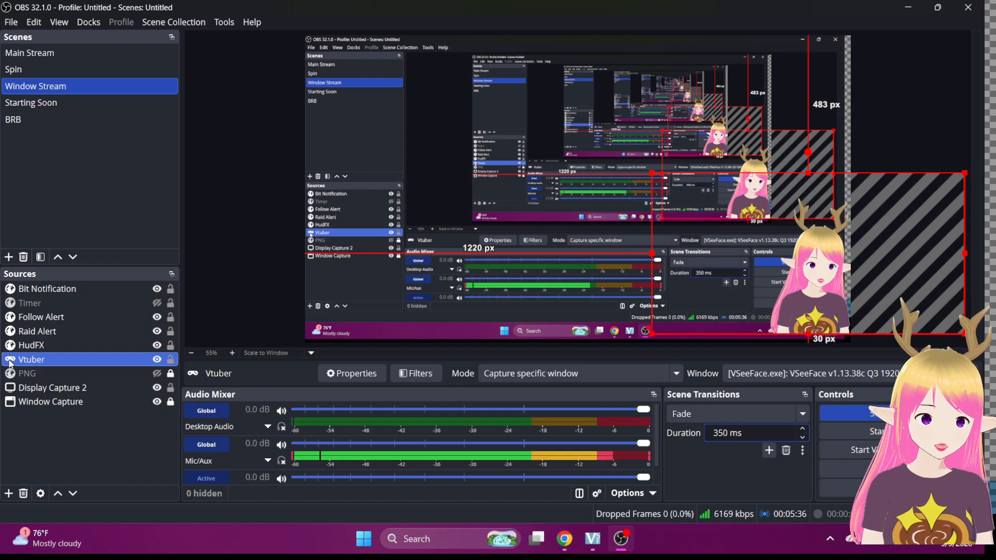
Start adding a Color source from the Sources add list.
left_click(7, 494)
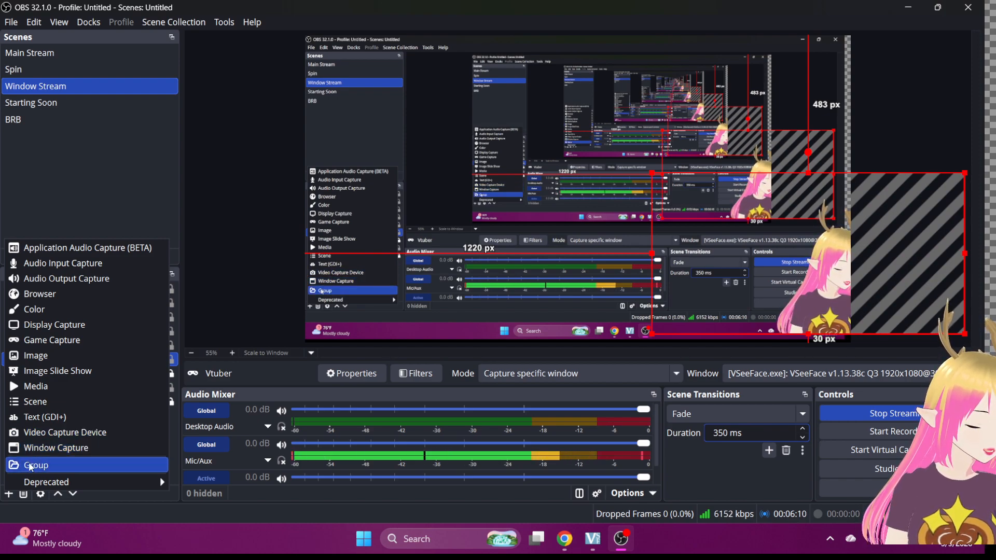
mouse_move(32, 481)
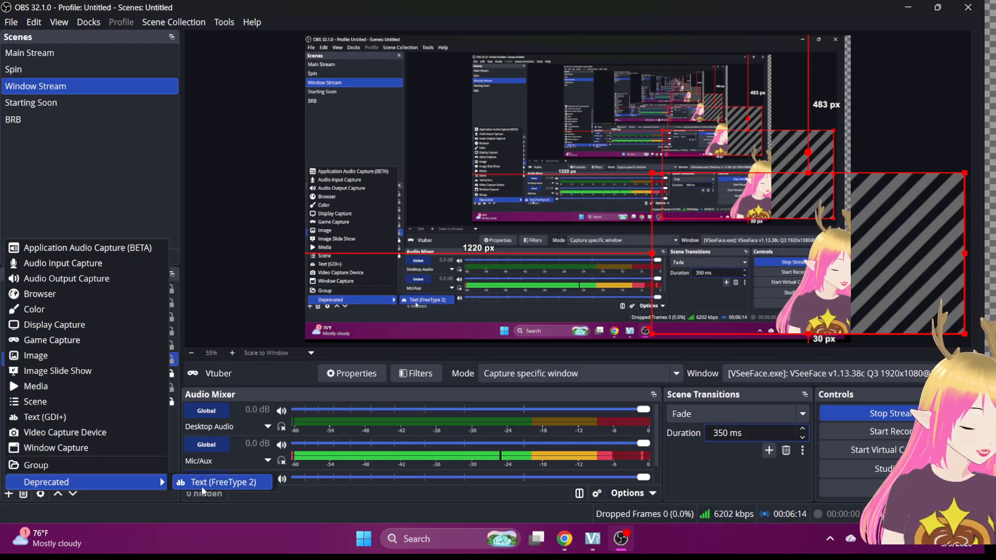
left_click(29, 309)
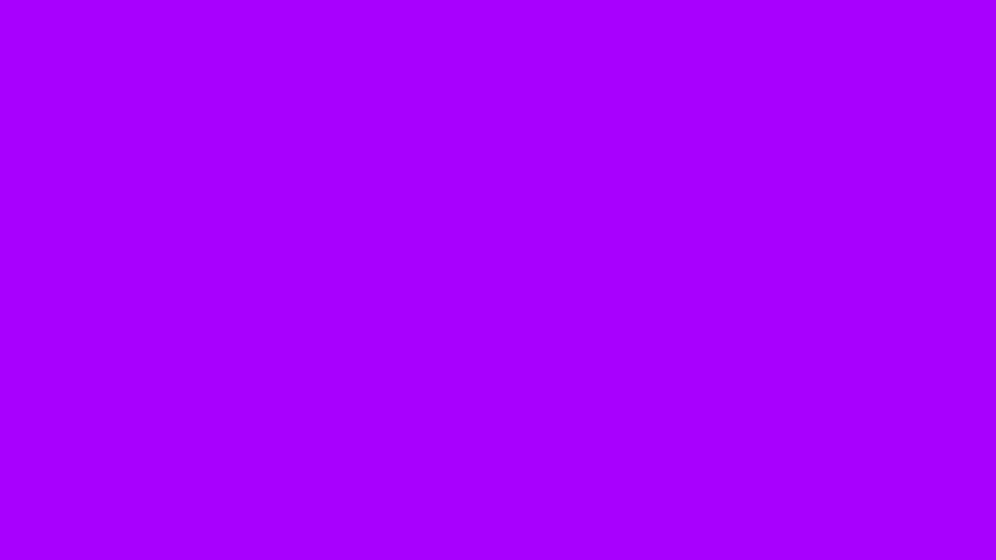
Move the Color source under Display Capture 2, then remove it and confirm the deletion.
left_click_drag(76, 288, 66, 307)
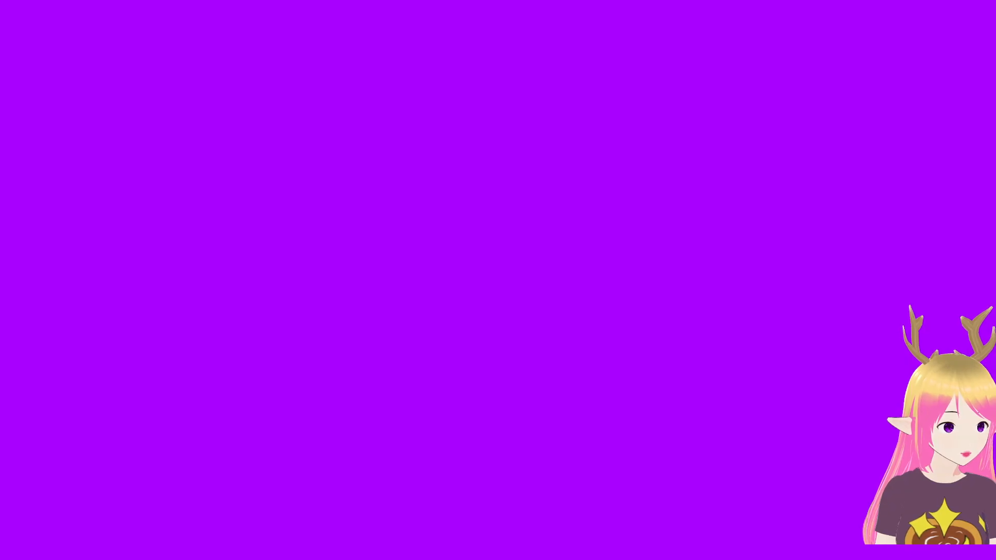
left_click_drag(66, 289, 72, 403)
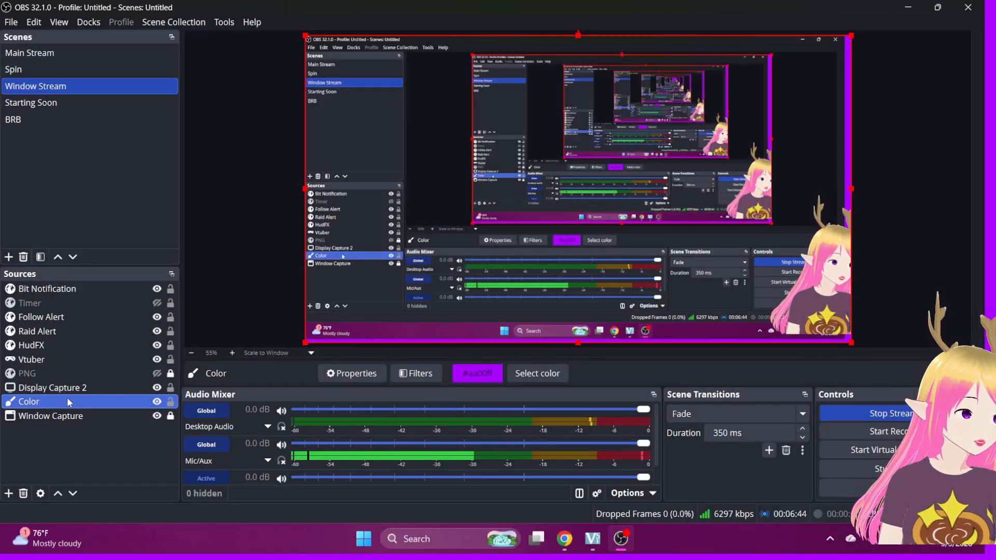
right_click(72, 402)
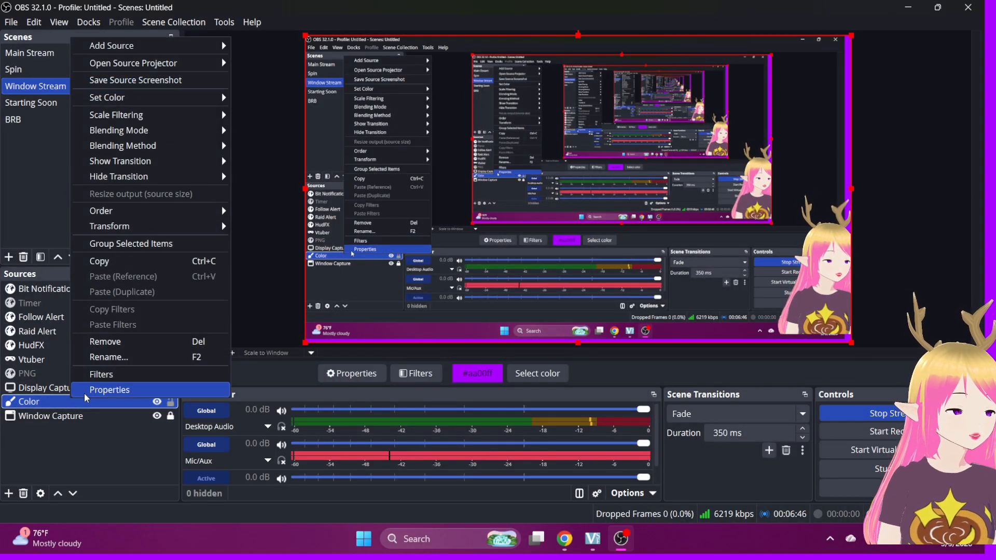
left_click(98, 344)
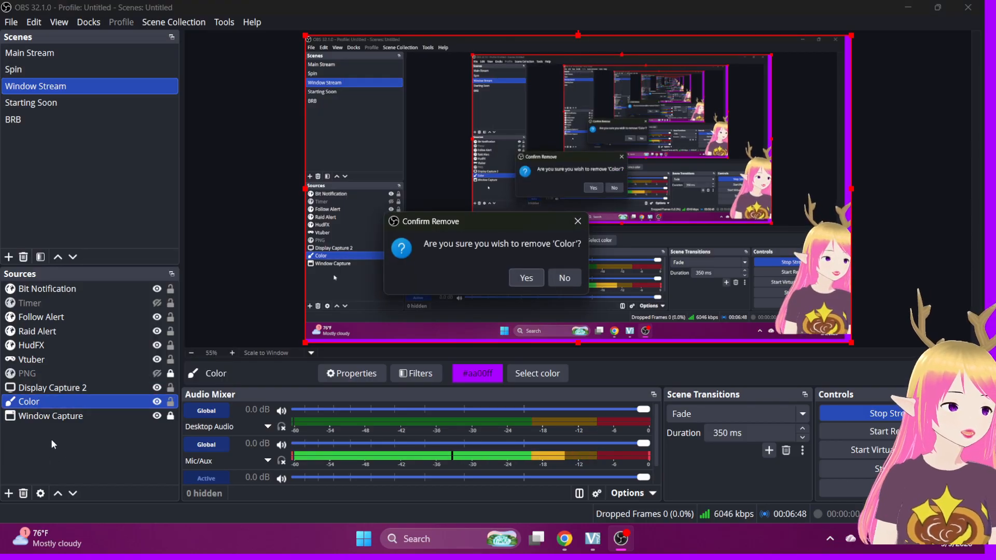
left_click(527, 280)
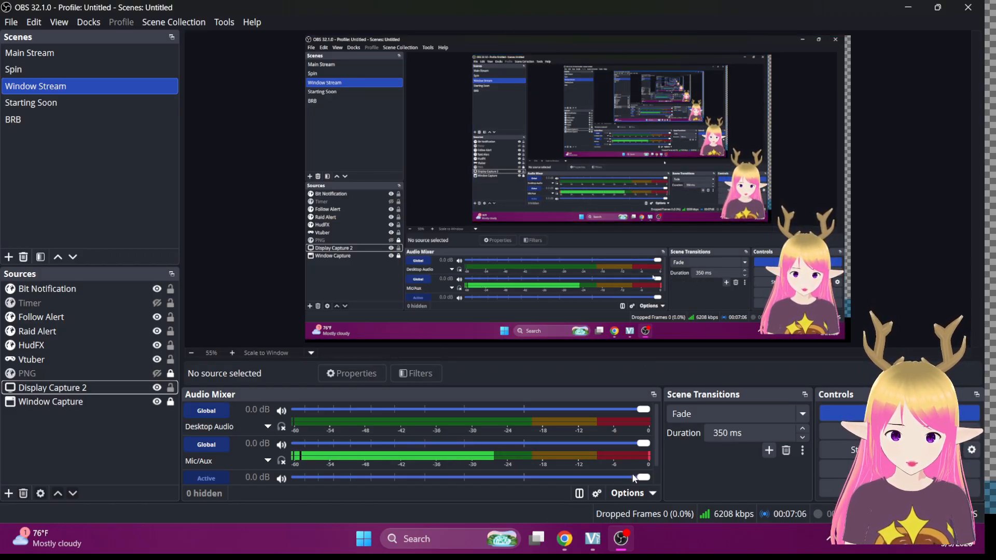
mouse_move(594, 547)
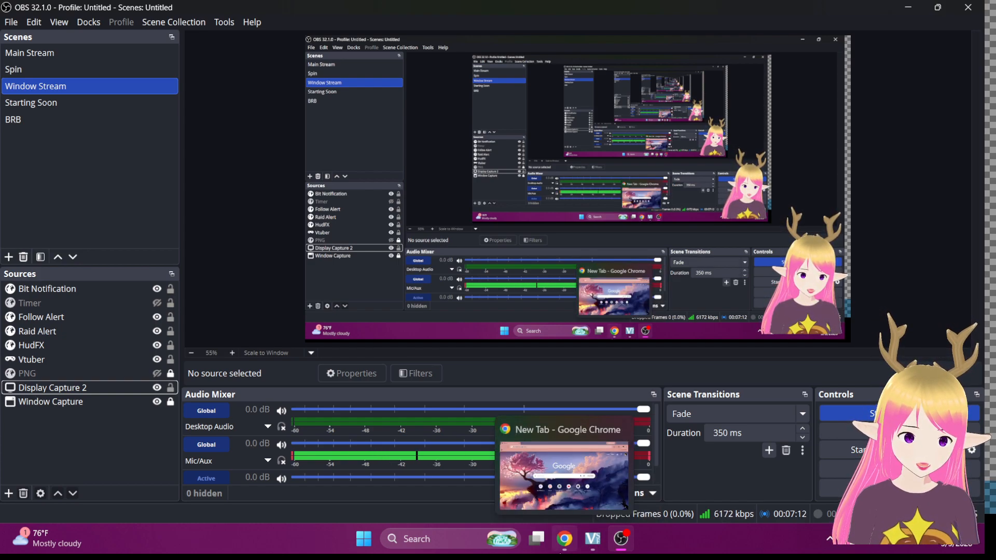
Briefly show Chrome, bring the VSeeFace avatar window forward, then return to OBS.
left_click(564, 540)
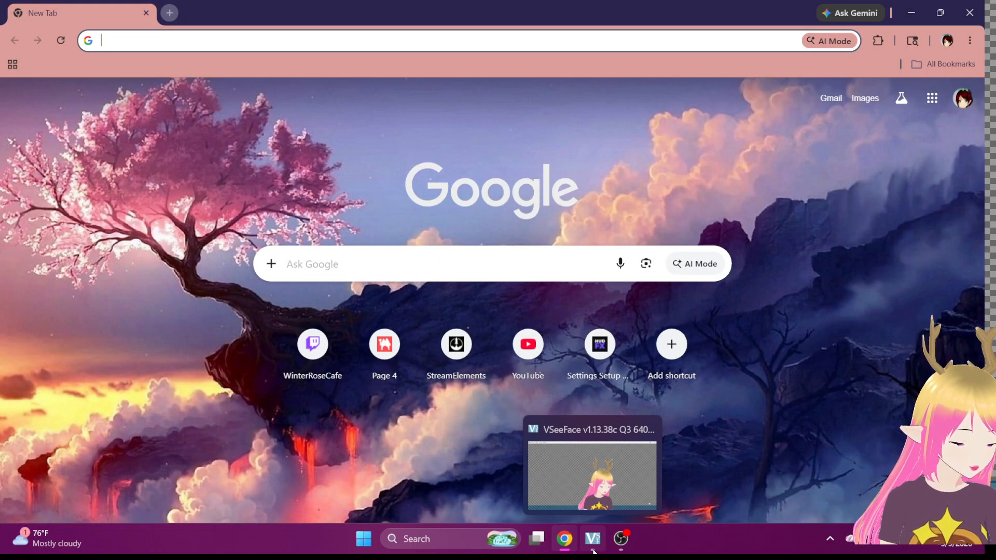
left_click(594, 551)
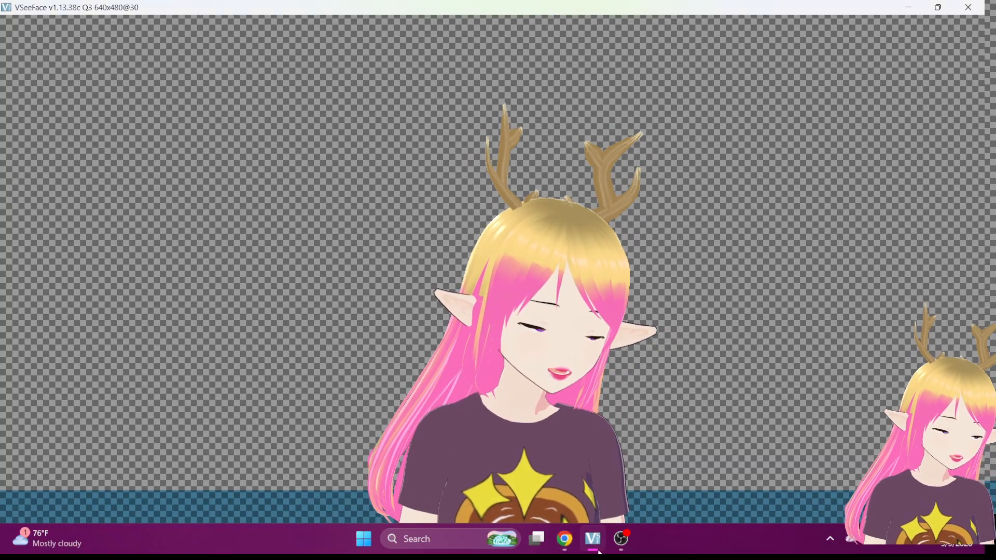
mouse_move(613, 551)
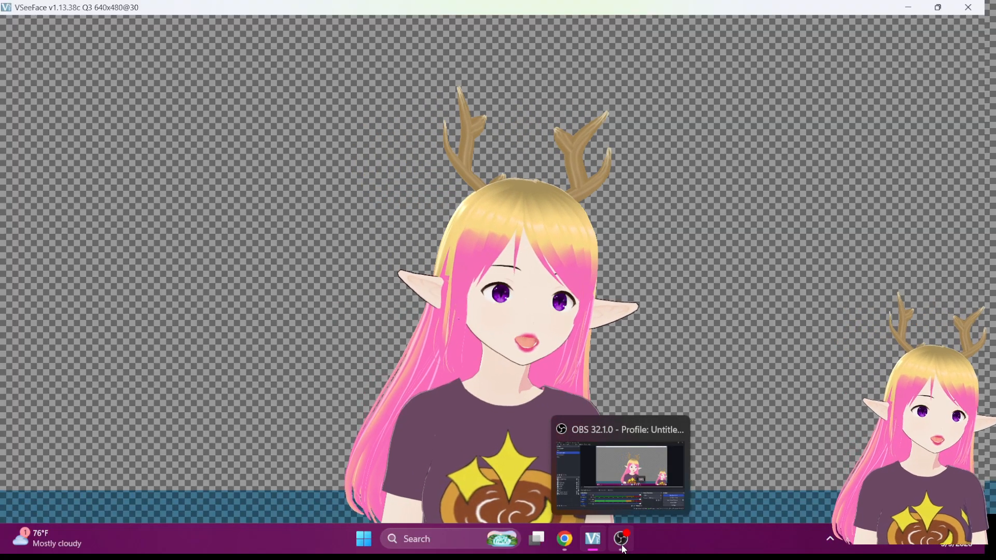
left_click(622, 542)
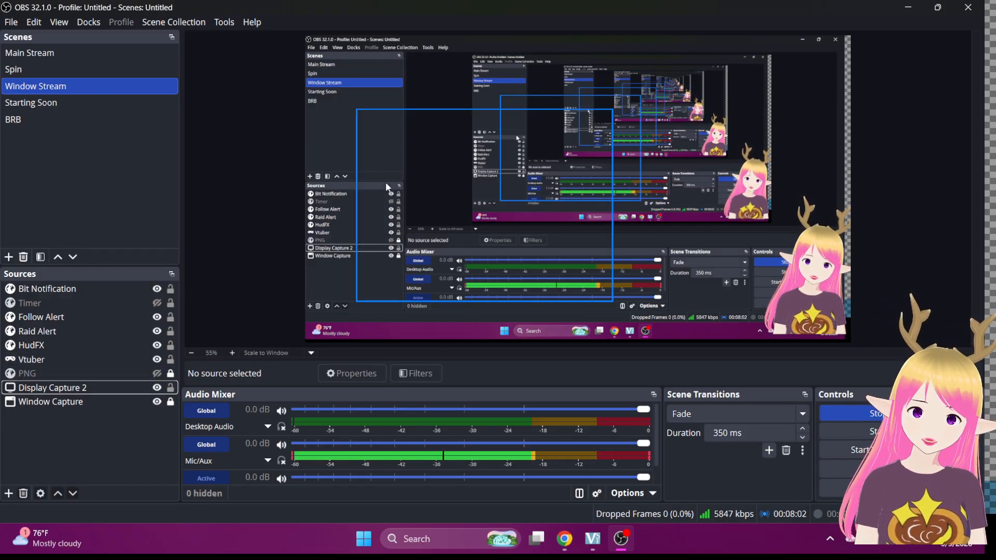
Set Window Capture to '[chrome.exe]: New Tab - Google Chrome' and hide Display Capture 2.
left_click(74, 400)
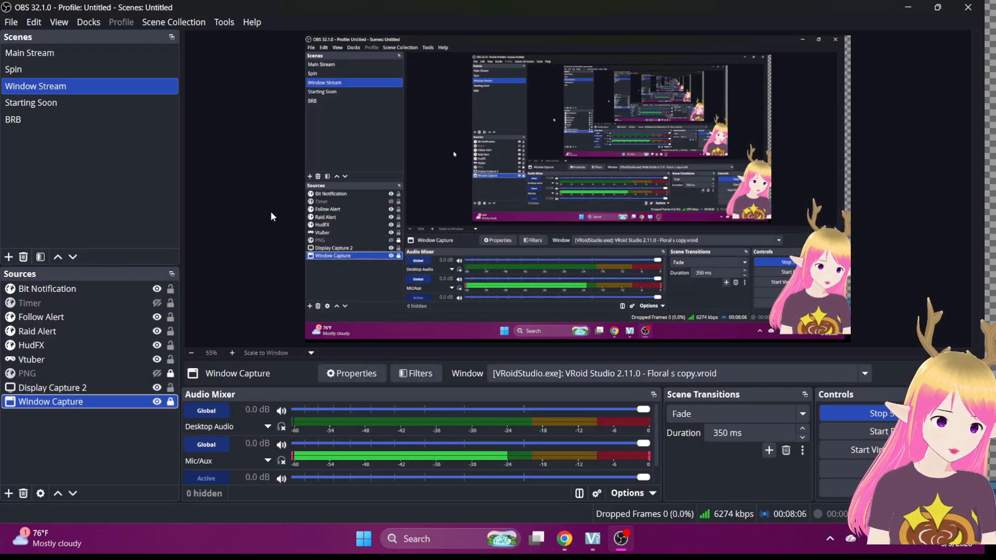
left_click(596, 374)
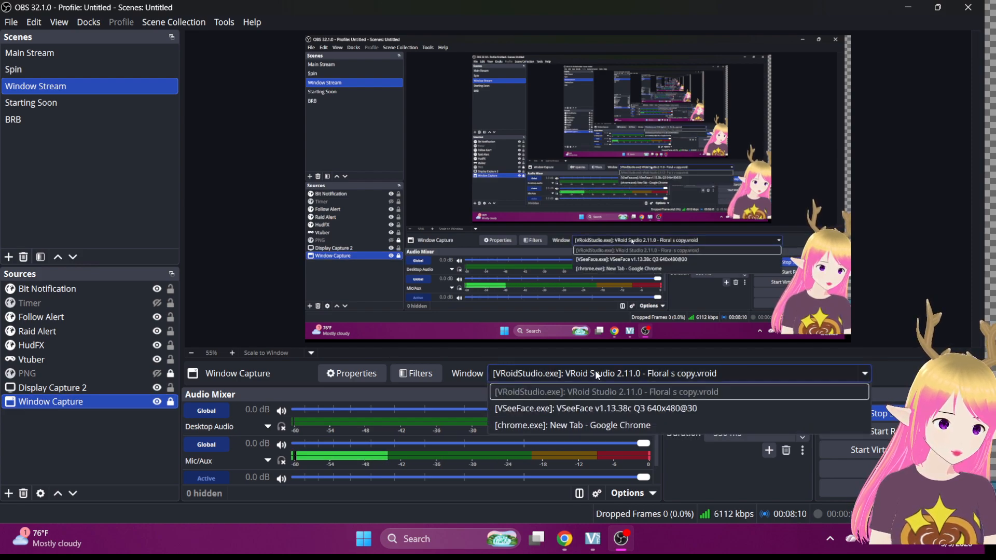
left_click(580, 425)
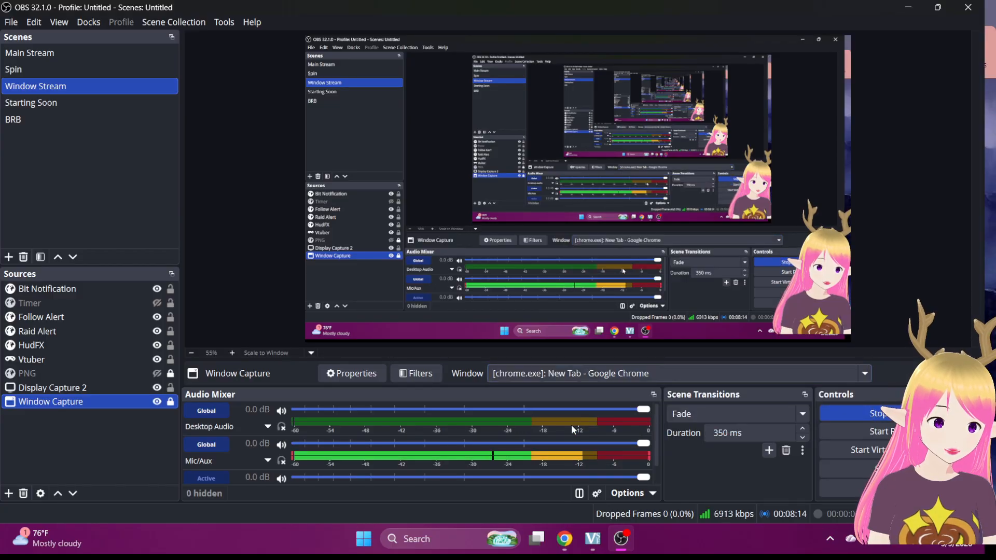
left_click(157, 388)
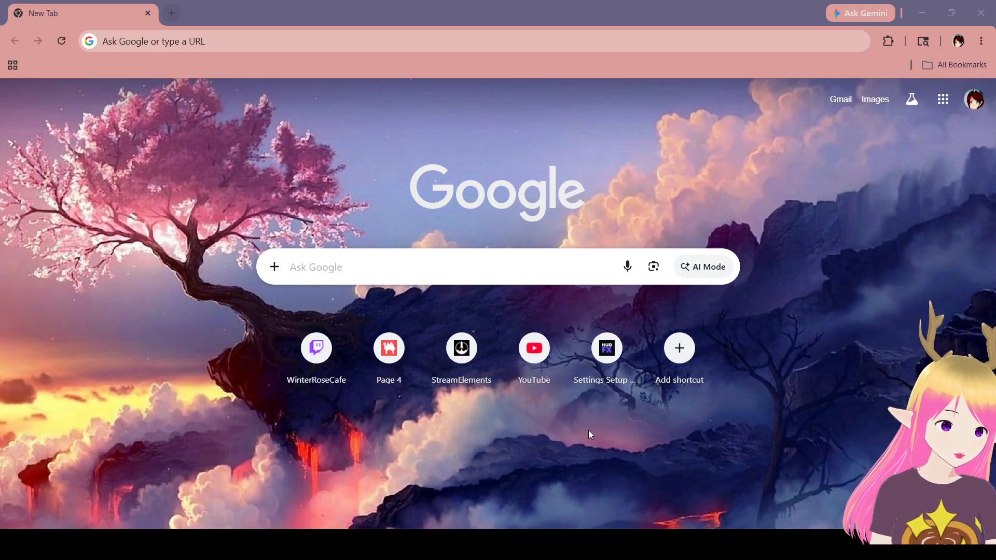
Unhide Display Capture 2 so the captured desktop shows in the Window Stream preview.
left_click(157, 388)
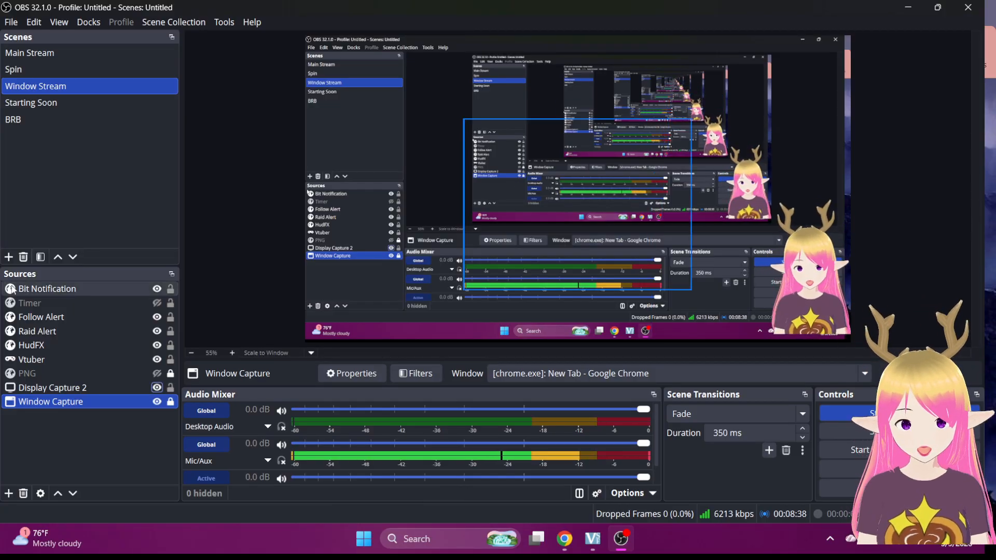
Add the existing Game Capture source, capturing the PEAK window, to Window Stream using Add Existing.
left_click(35, 359)
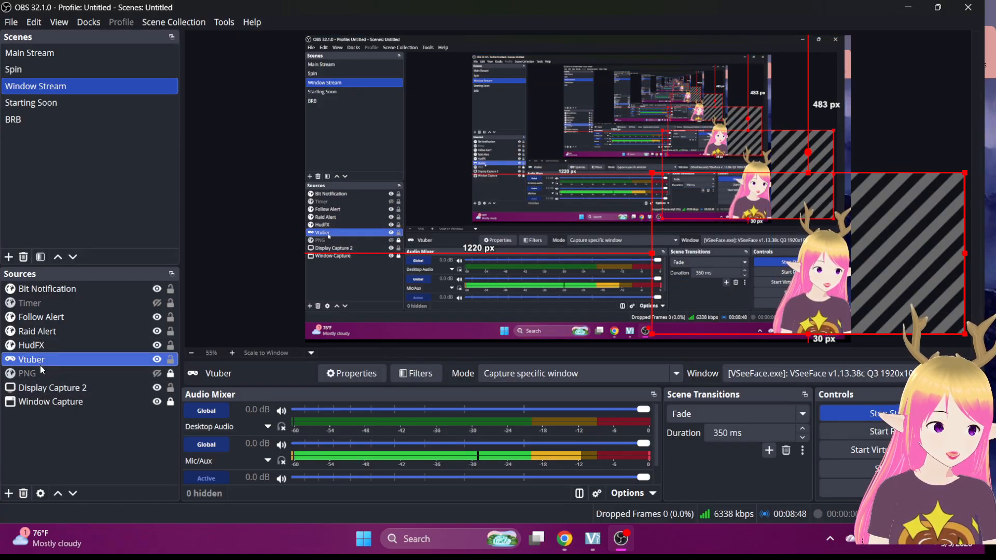
left_click(8, 493)
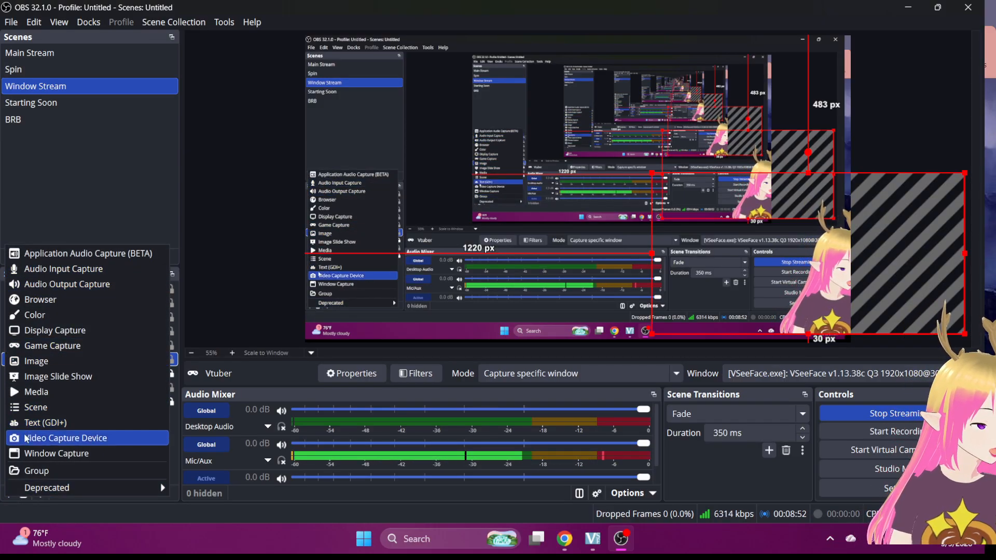
left_click(21, 350)
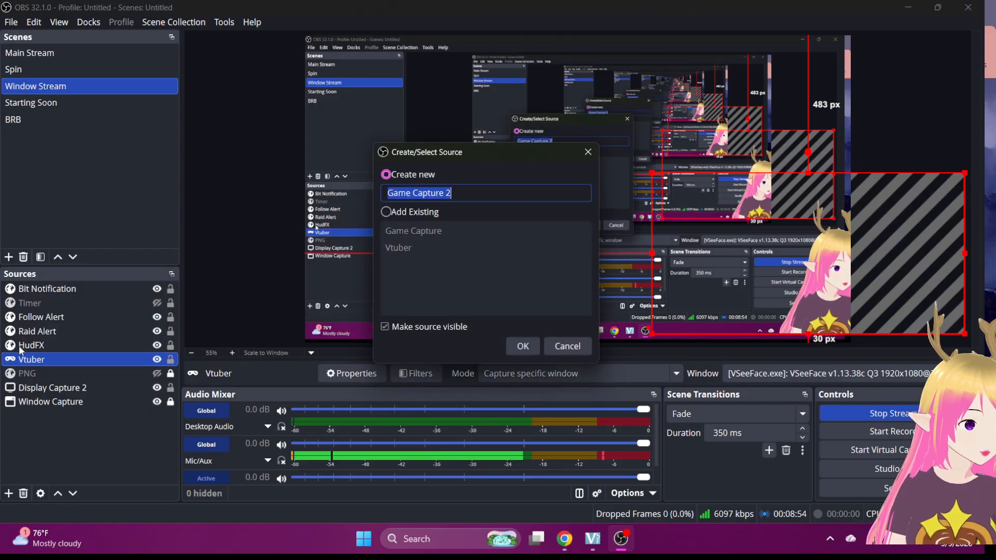
left_click(394, 214)
left_click(406, 236)
left_click(510, 345)
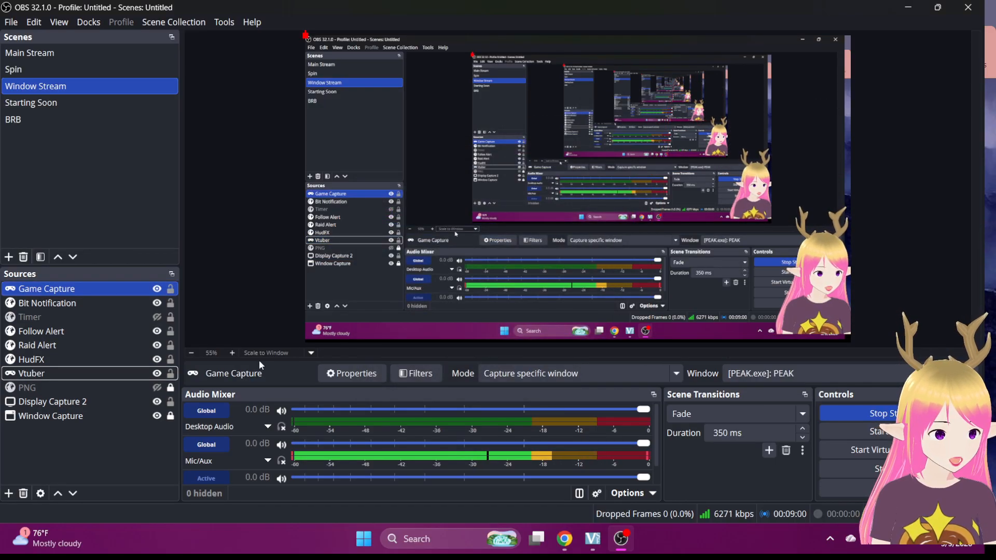
right_click(59, 290)
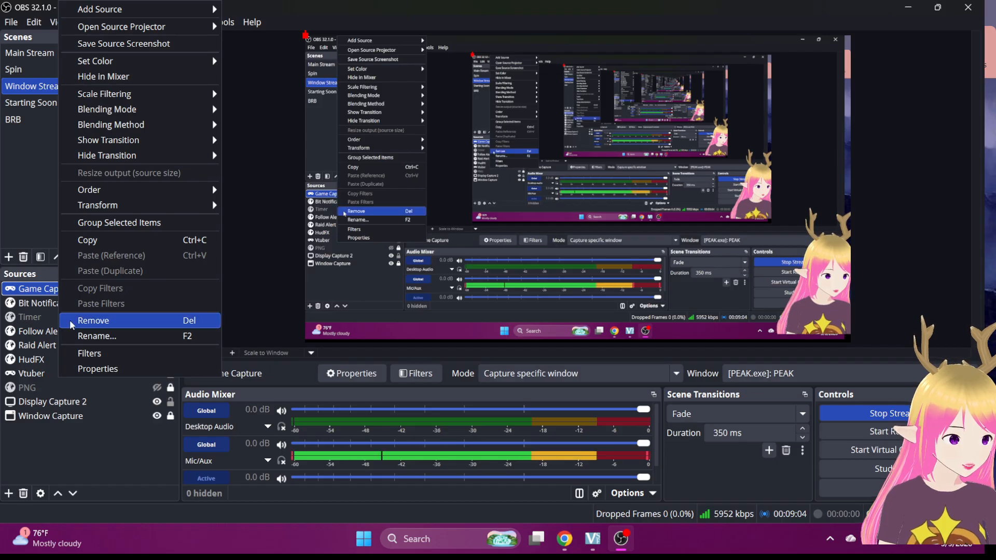
left_click(126, 480)
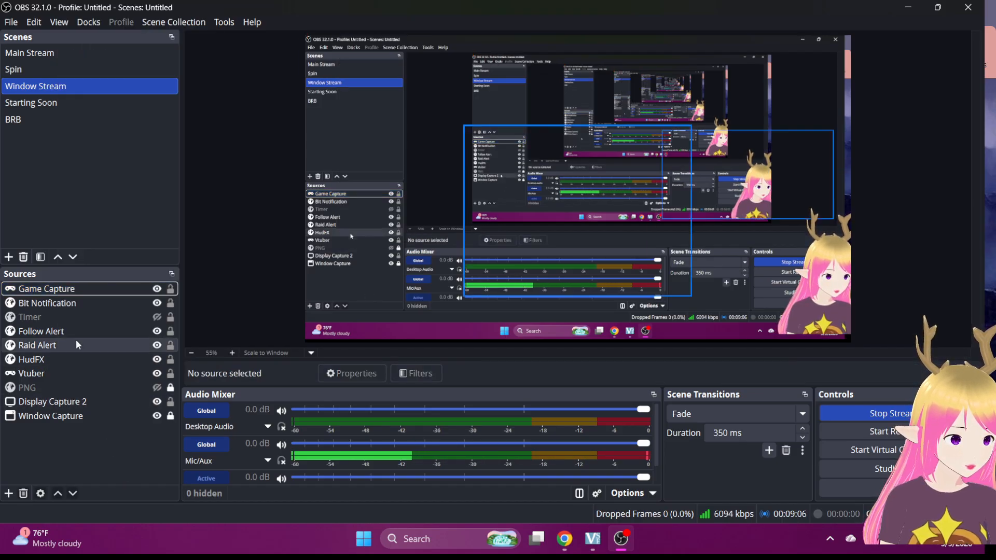
Hide the Window Capture source in the Sources dock.
left_click(70, 288)
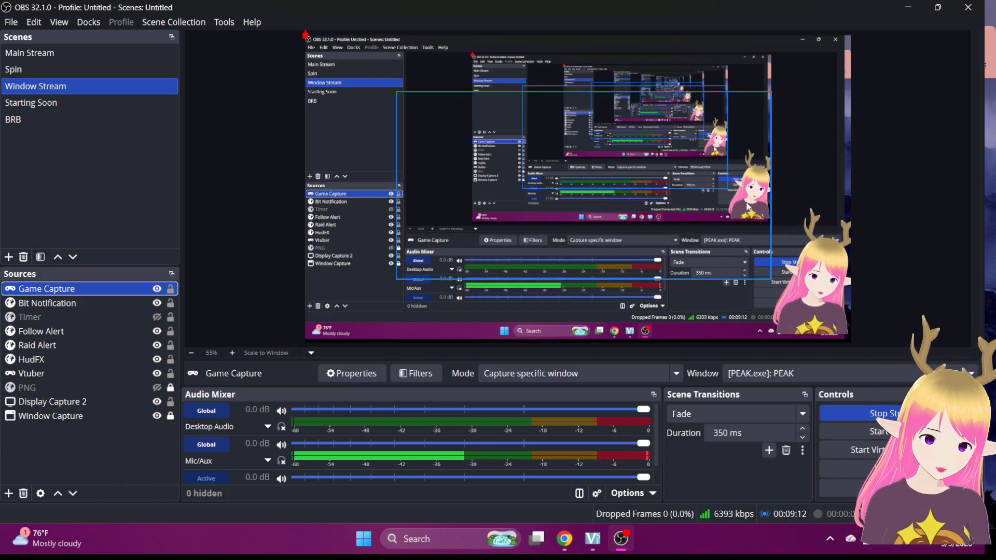
left_click(315, 251)
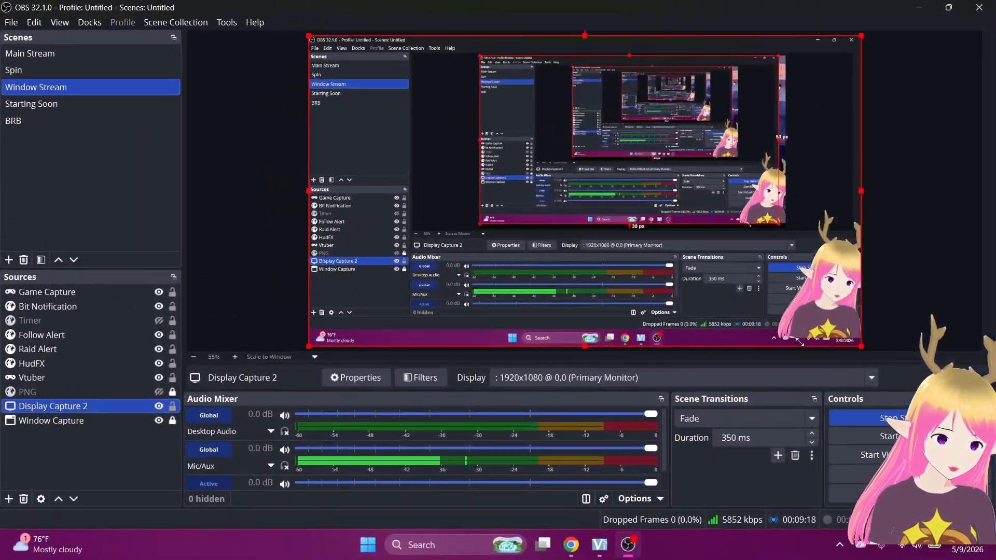
left_click(158, 422)
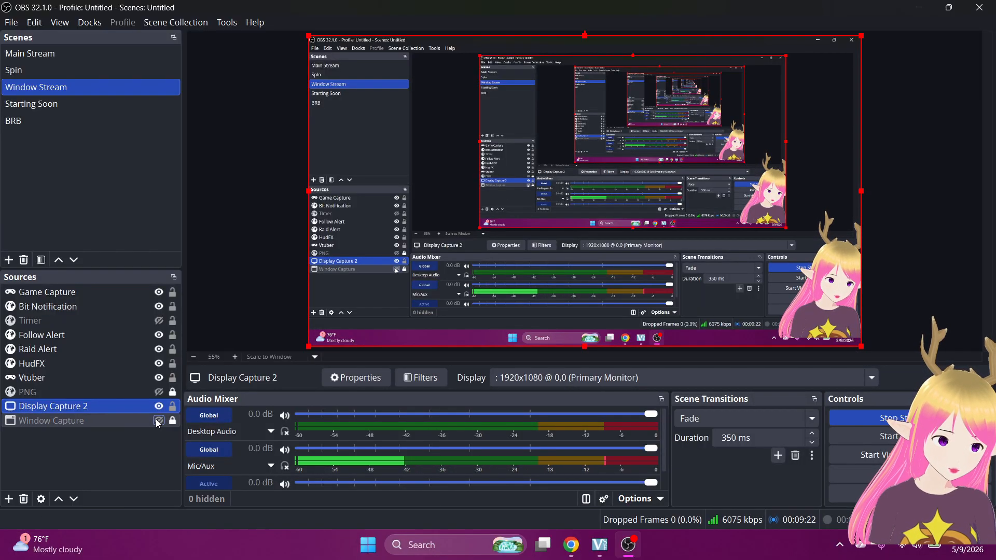
left_click(158, 407)
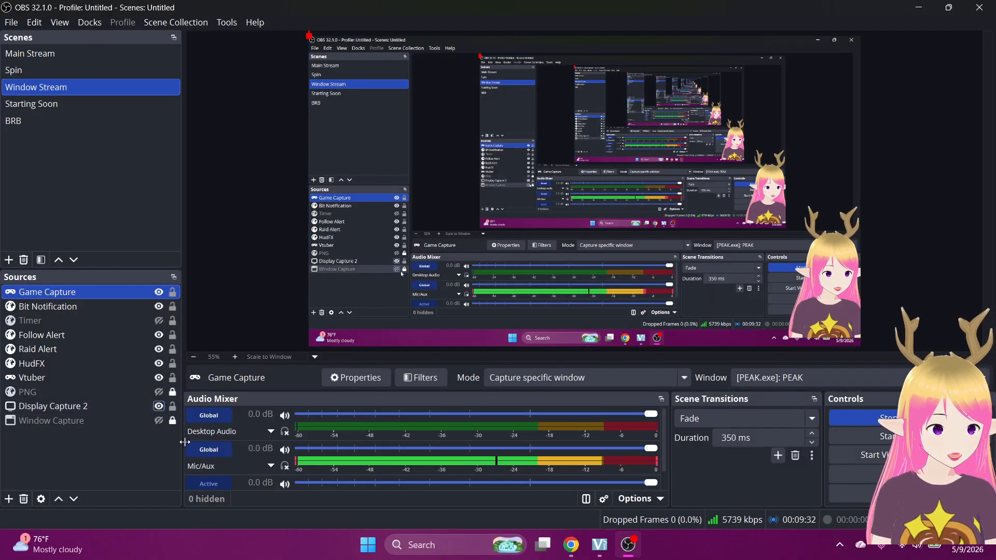
Launch the PEAK game from Windows search, then hide Display Capture 2.
left_click(420, 548)
type("paint")
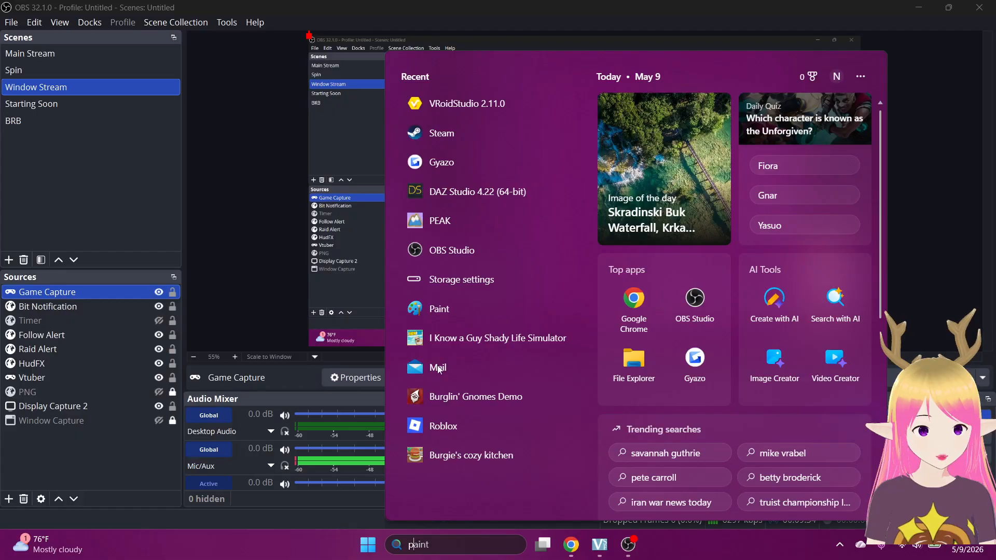
left_click(458, 204)
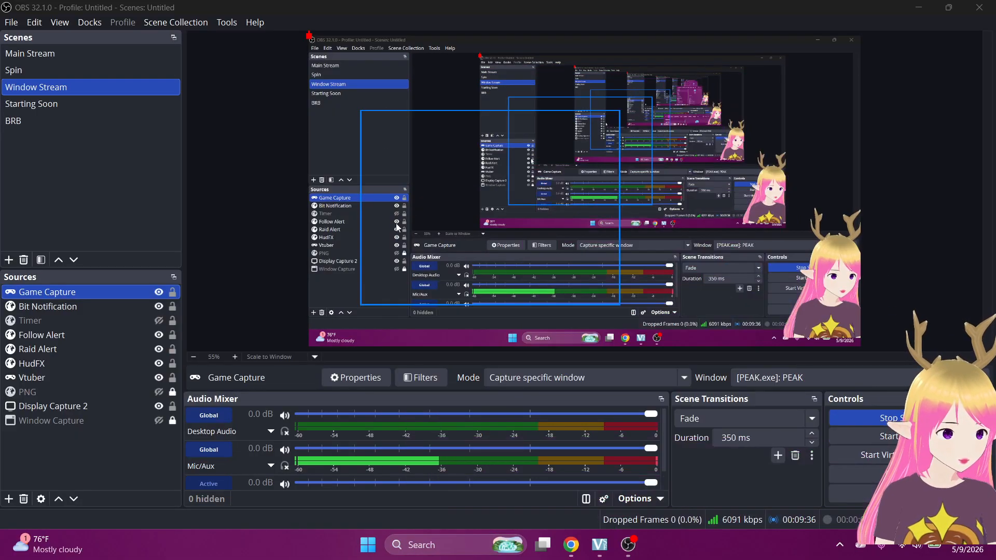
mouse_move(559, 542)
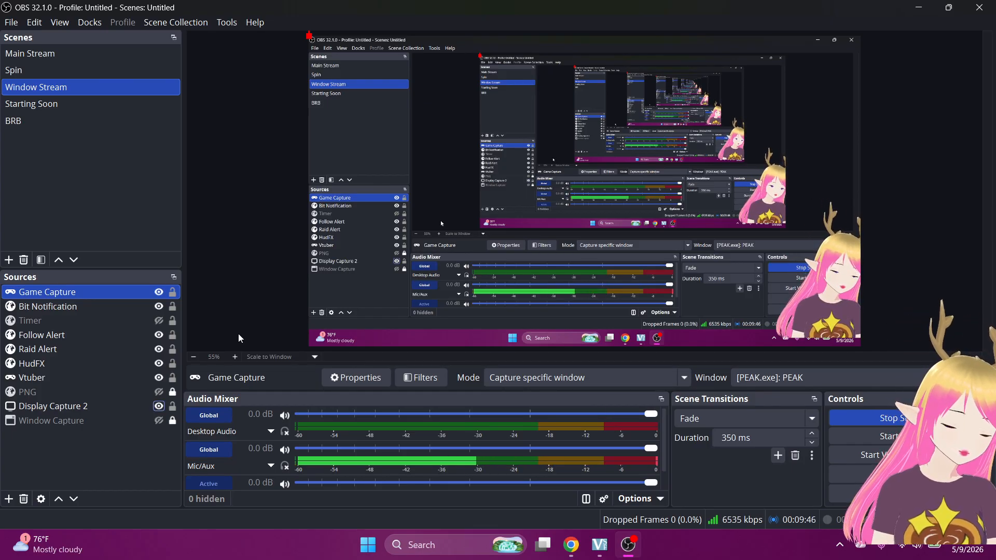
left_click(159, 406)
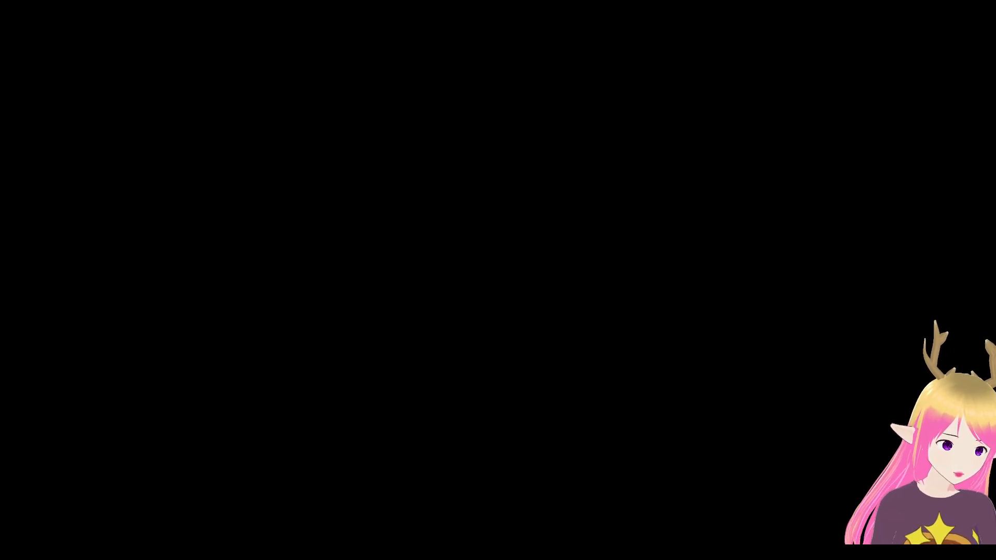
Unhide Display Capture 2 and keep Game Capture's window set to [PEAK.exe]: PEAK.
left_click(159, 407)
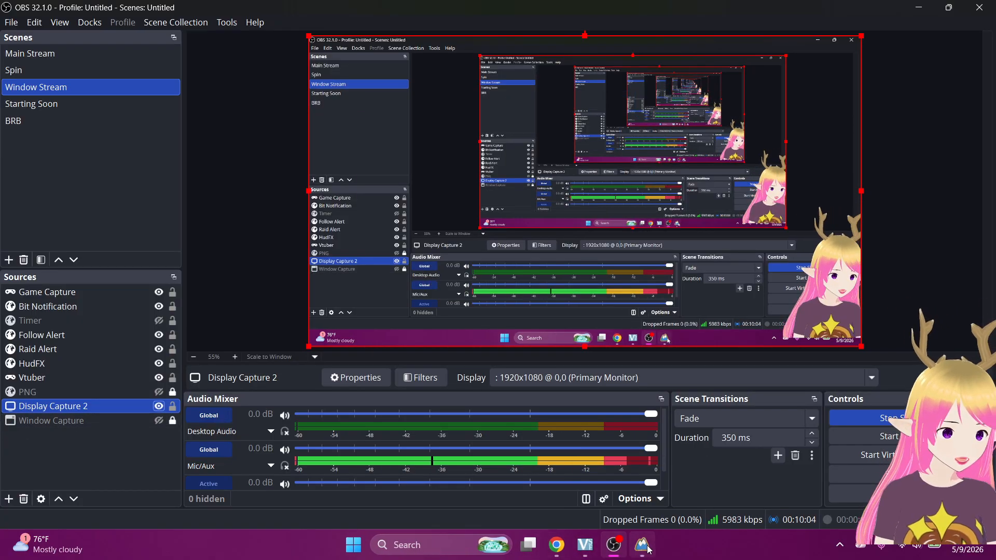
left_click(59, 294)
left_click(795, 382)
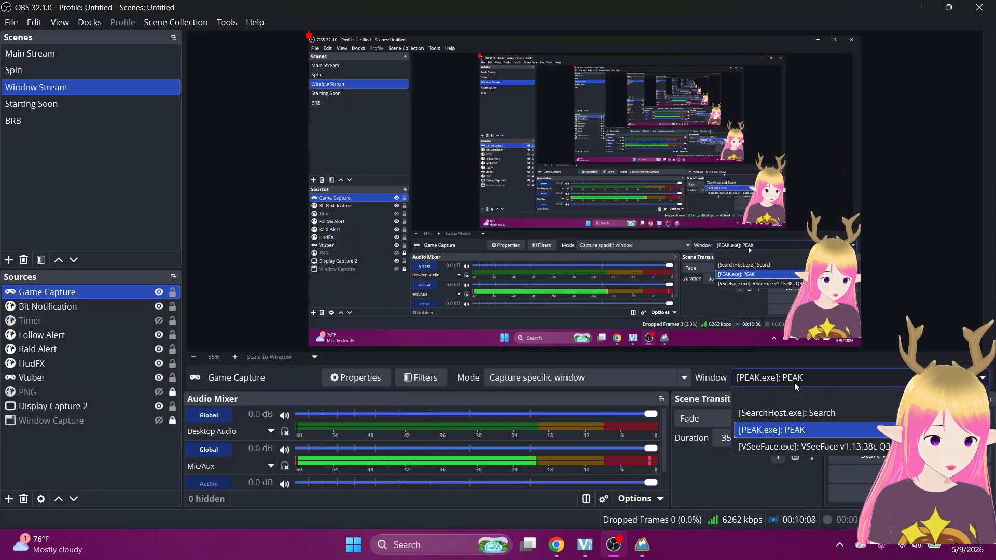
left_click(792, 427)
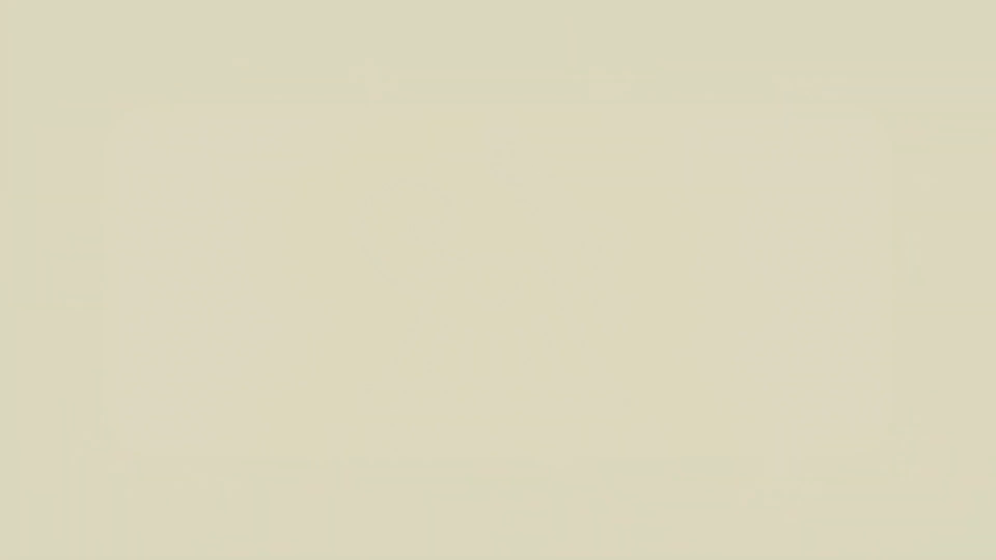
Move Game Capture below Display Capture 2, then shrink the PEAK capture and shift it left and lower.
left_click_drag(78, 292, 80, 408)
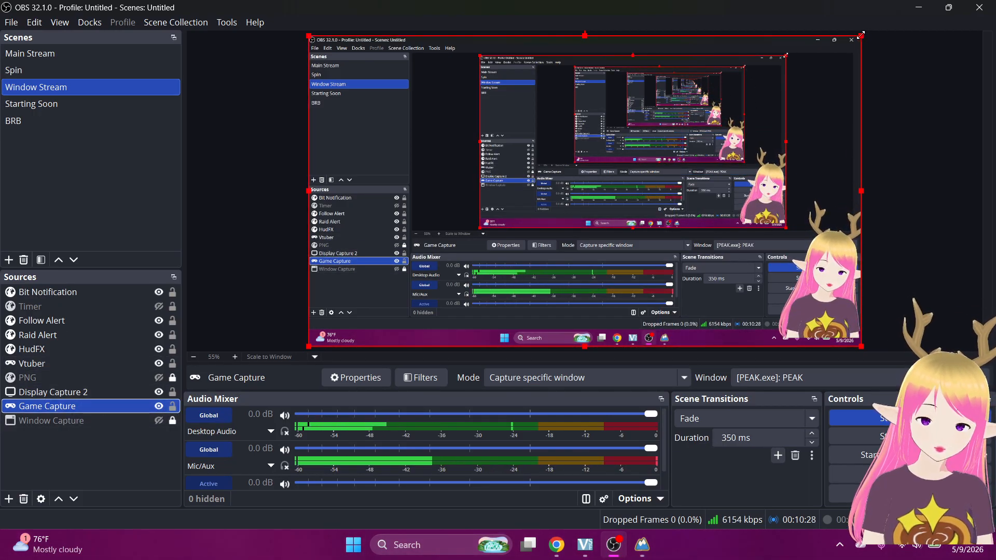
left_click_drag(861, 36, 546, 160)
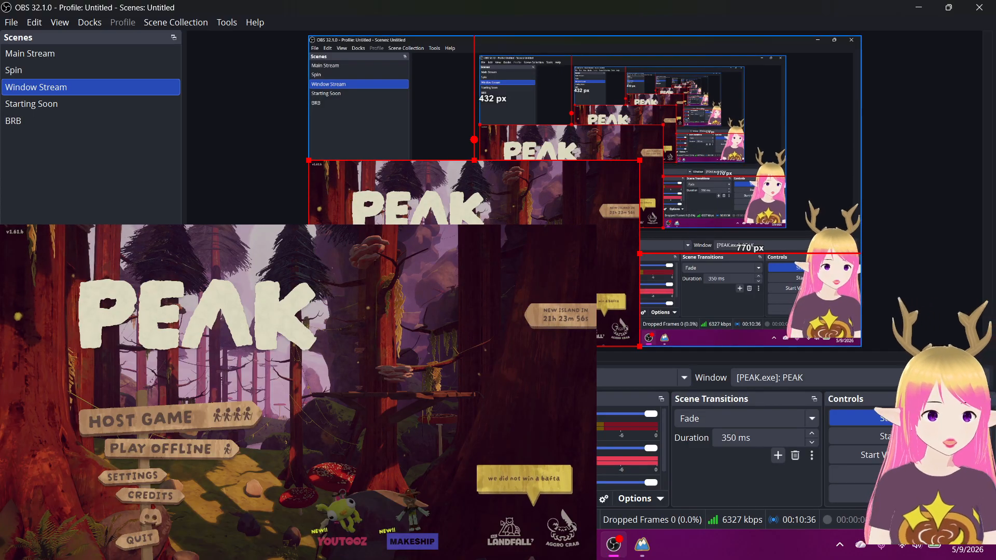
left_click_drag(474, 253, 630, 141)
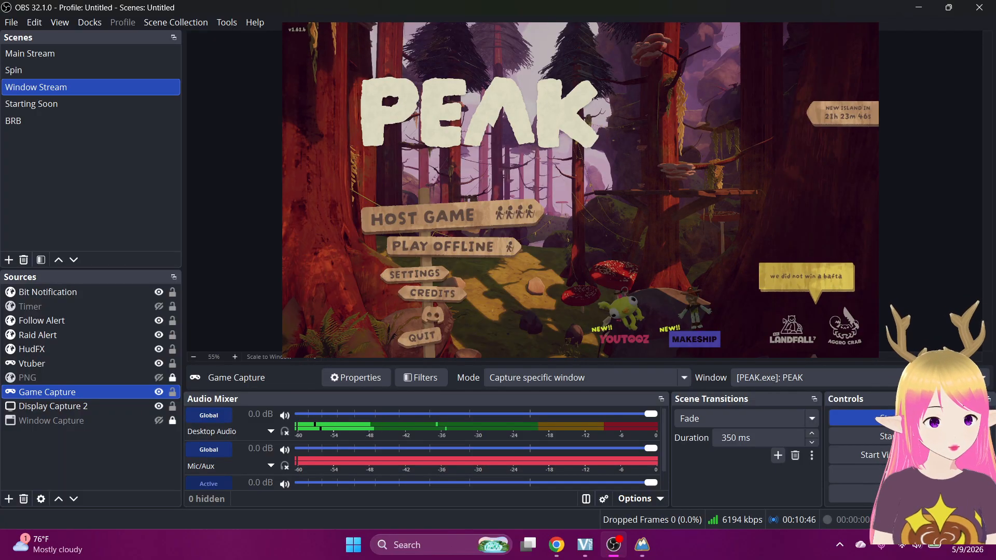
left_click_drag(631, 141, 585, 144)
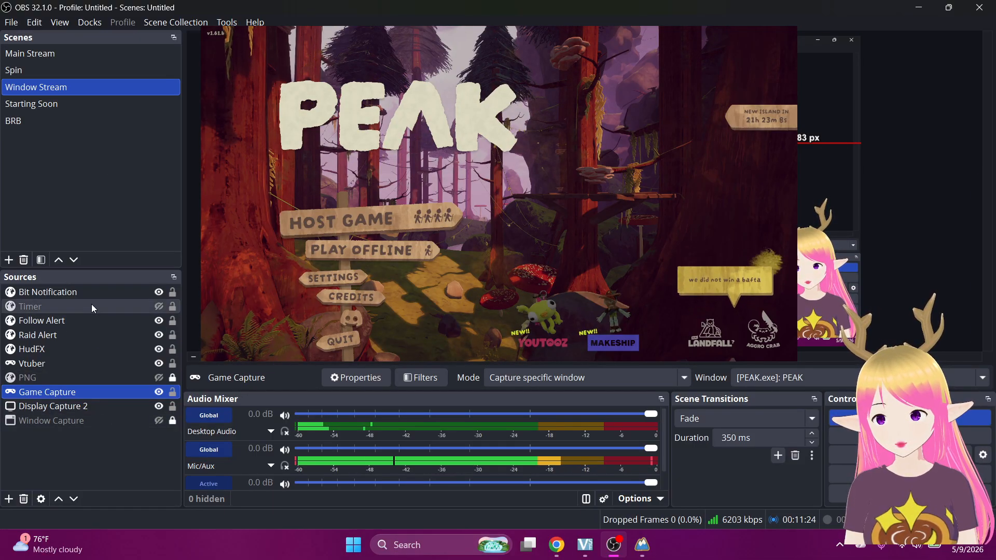
left_click_drag(576, 150, 491, 236)
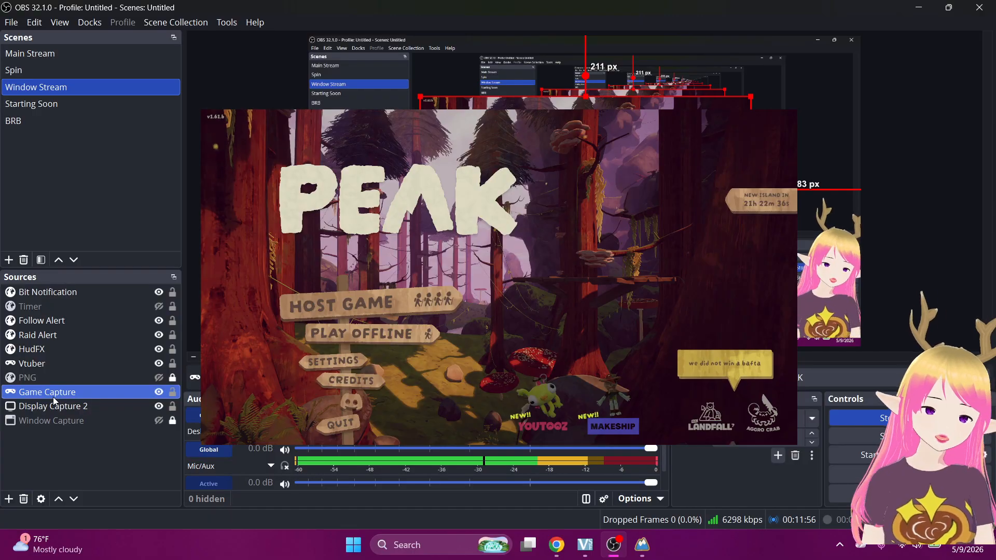
Order Game Capture directly below HudFX and snap the PEAK capture to the canvas top edge.
left_click_drag(54, 393, 55, 335)
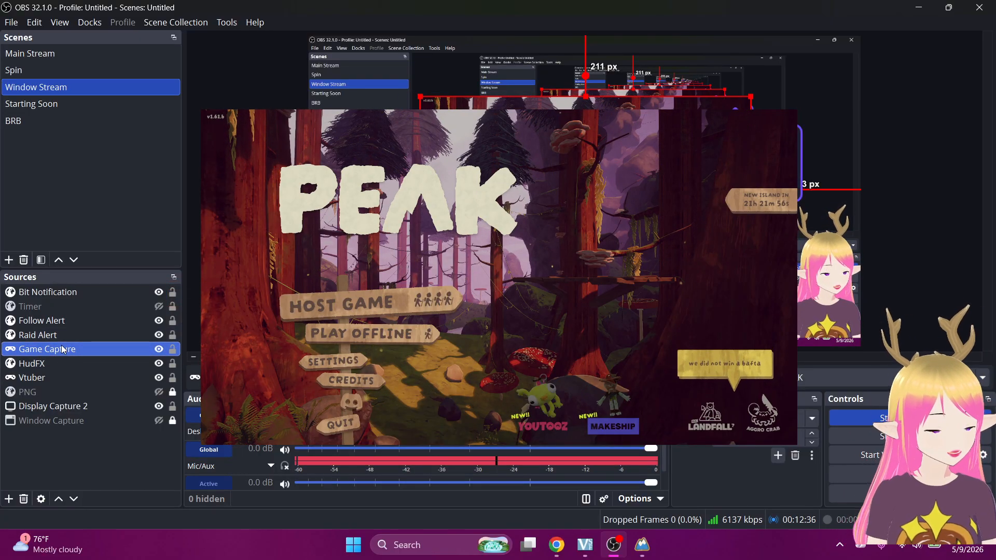
left_click_drag(60, 349, 57, 368)
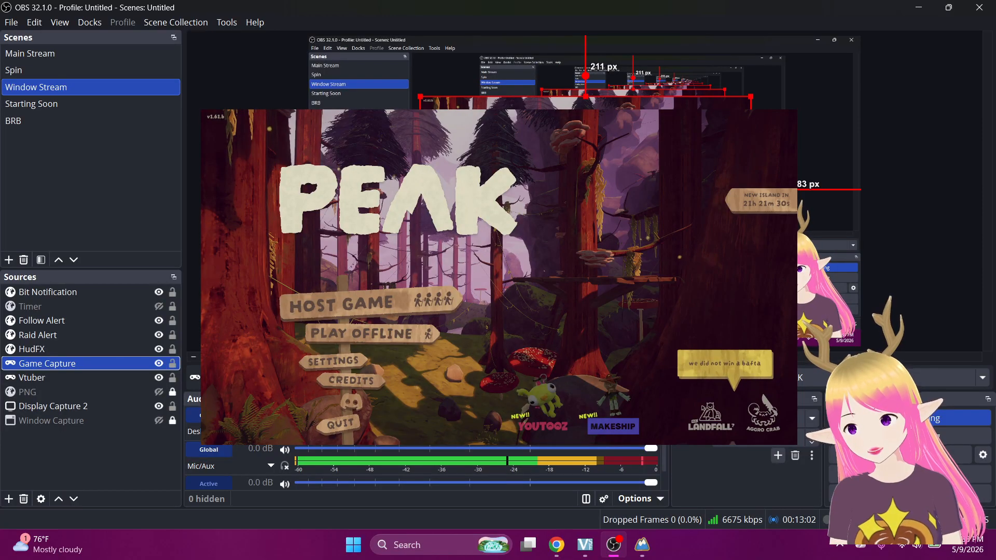
left_click_drag(576, 195, 600, 133)
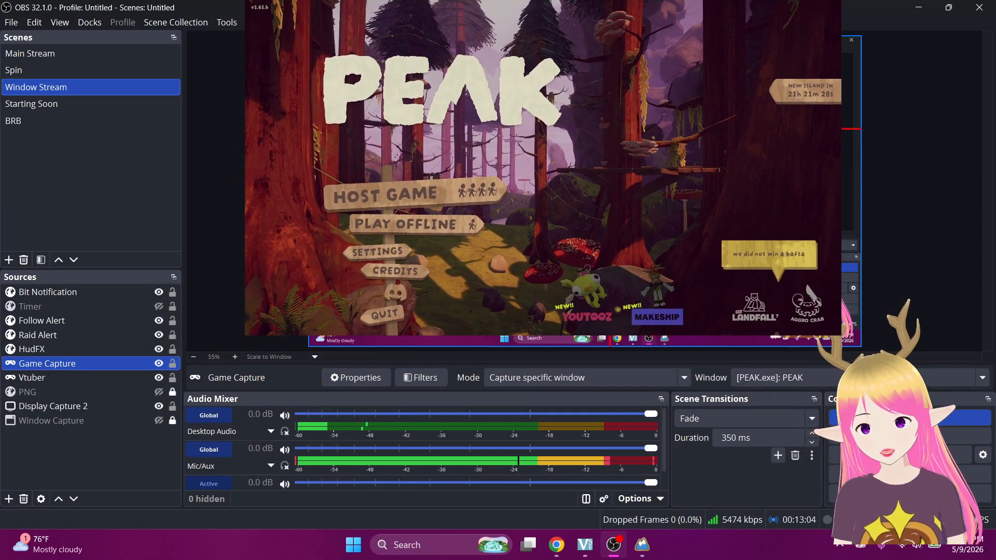
left_click(284, 450)
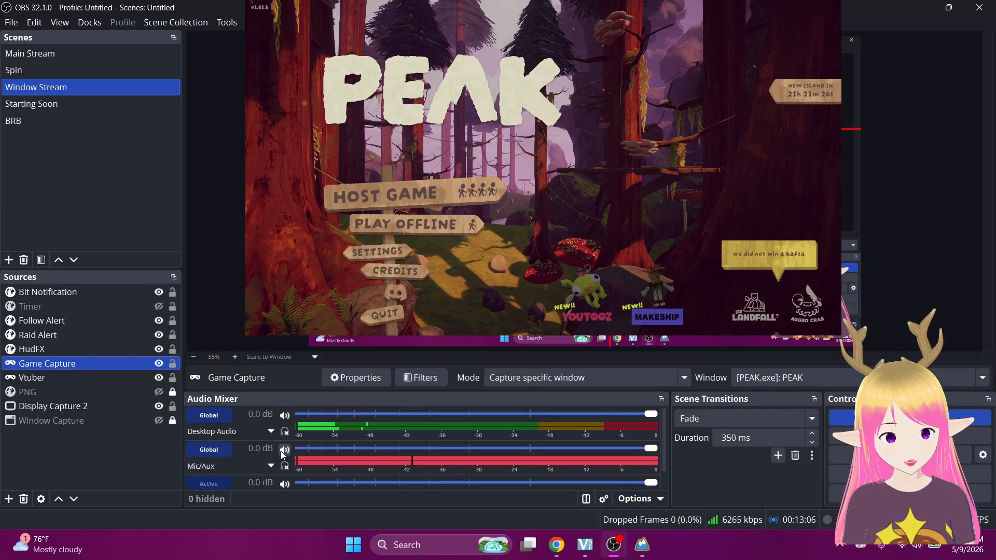
left_click(283, 455)
left_click(282, 450)
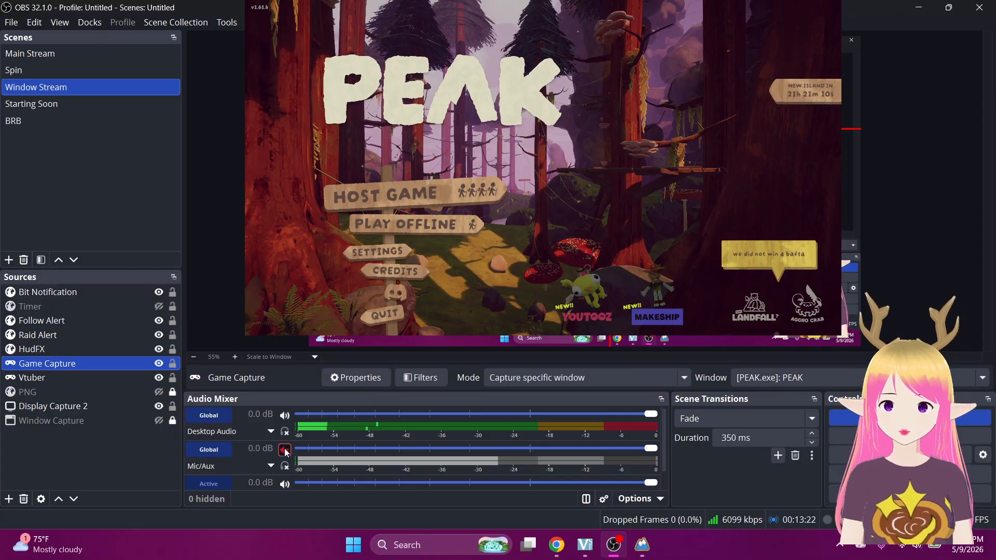
left_click(285, 450)
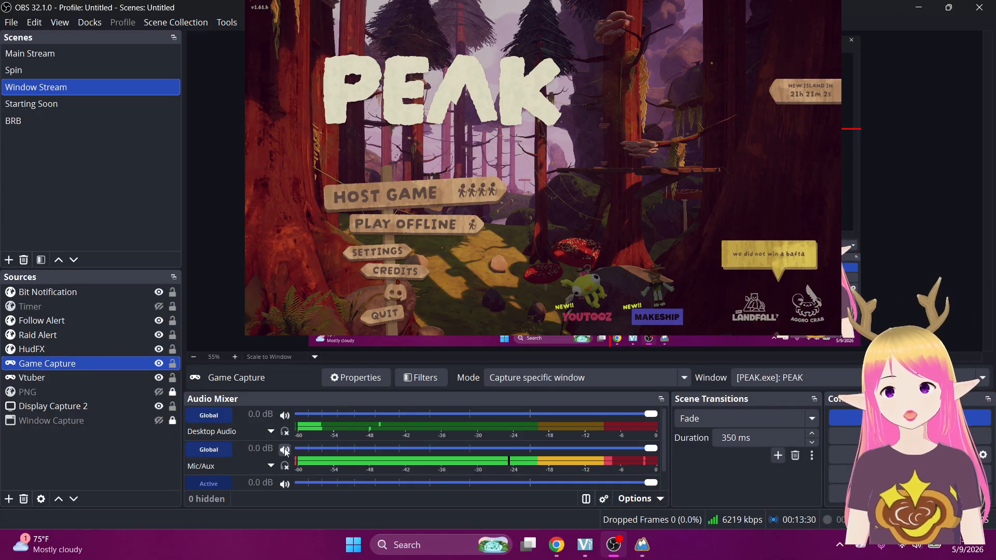
left_click(285, 450)
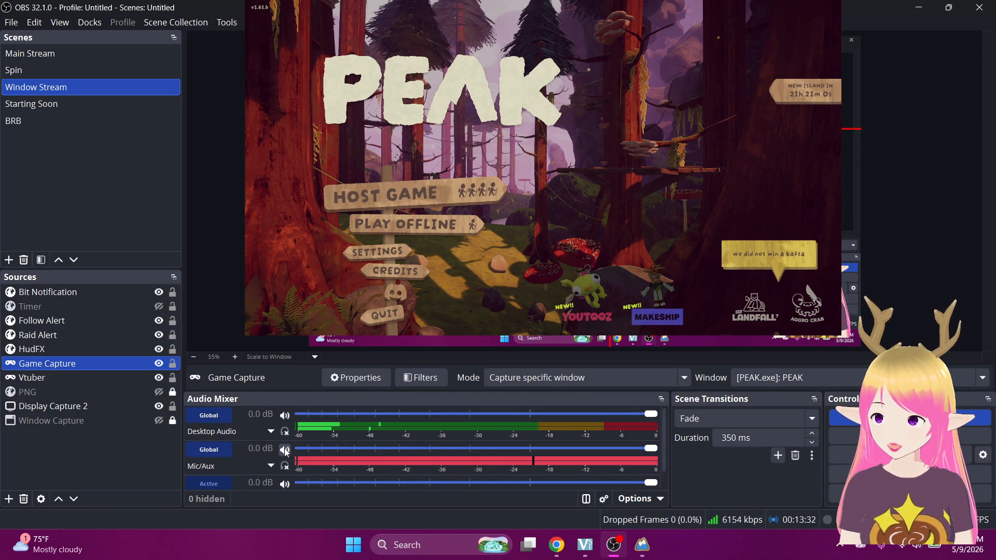
left_click(285, 451)
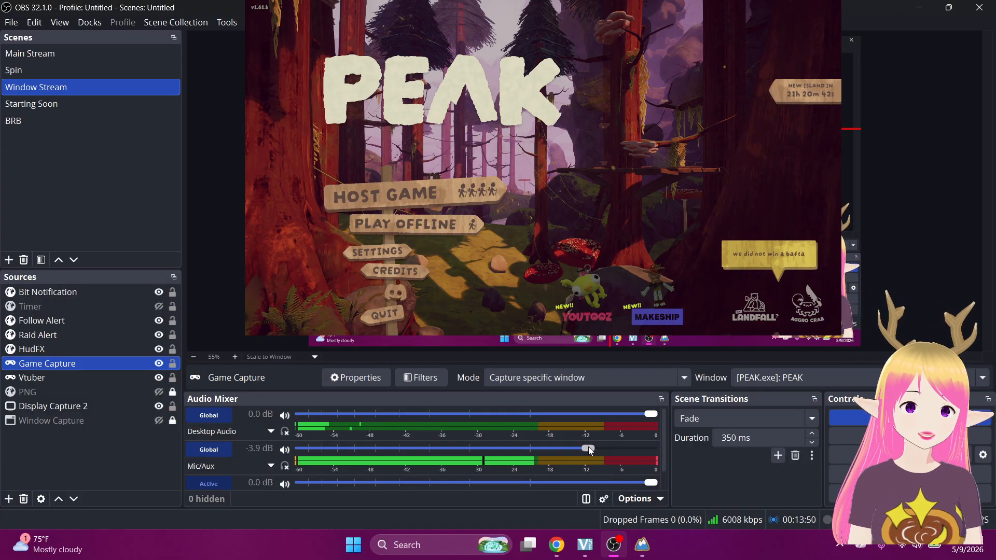
left_click_drag(522, 447, 349, 450)
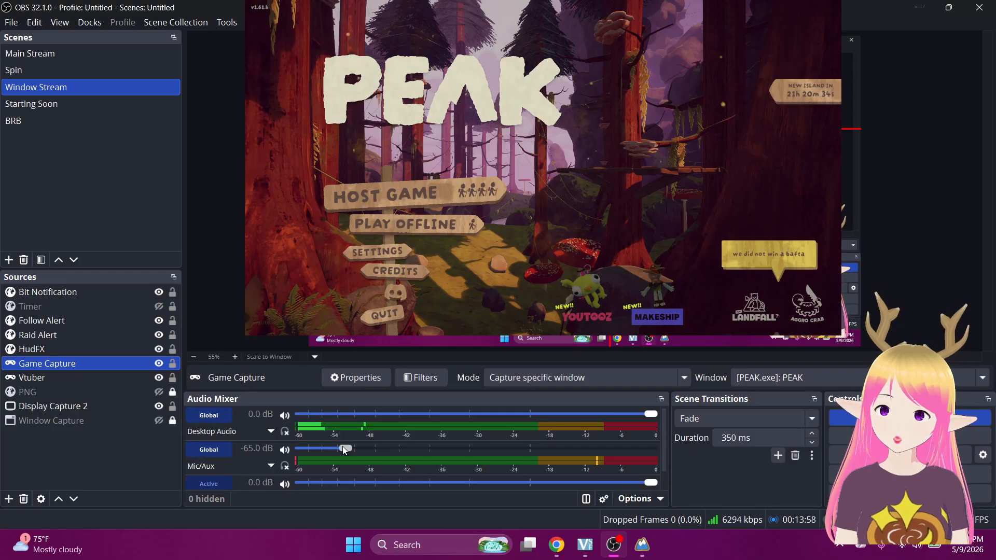
left_click_drag(343, 448, 652, 448)
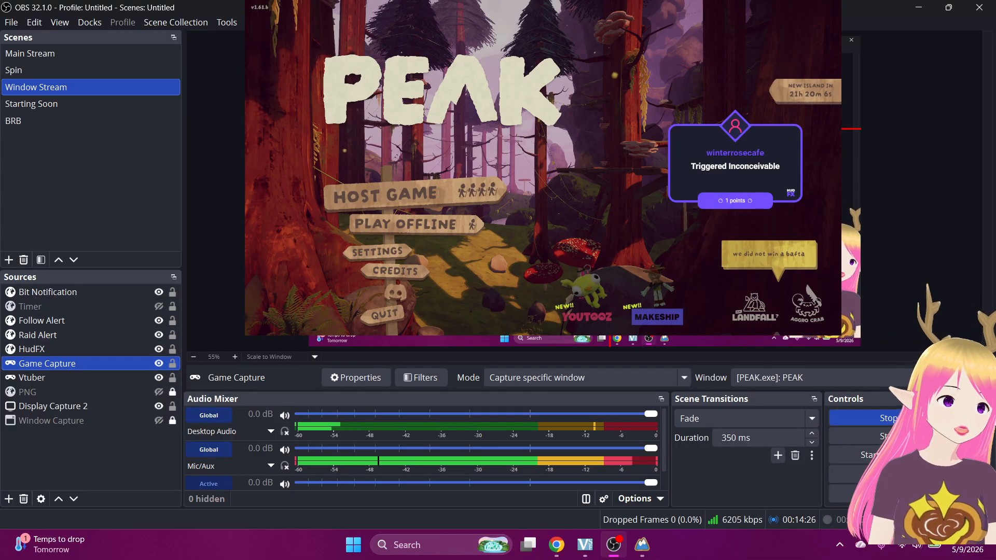
mouse_move(648, 554)
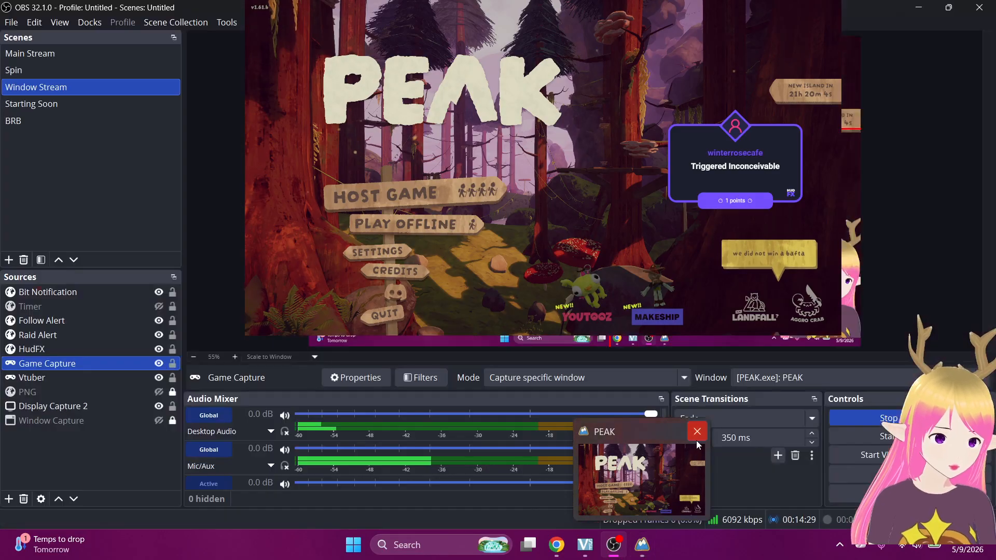
Close the PEAK game window, then select and deselect Display Capture 2 to check its bounds.
left_click(697, 433)
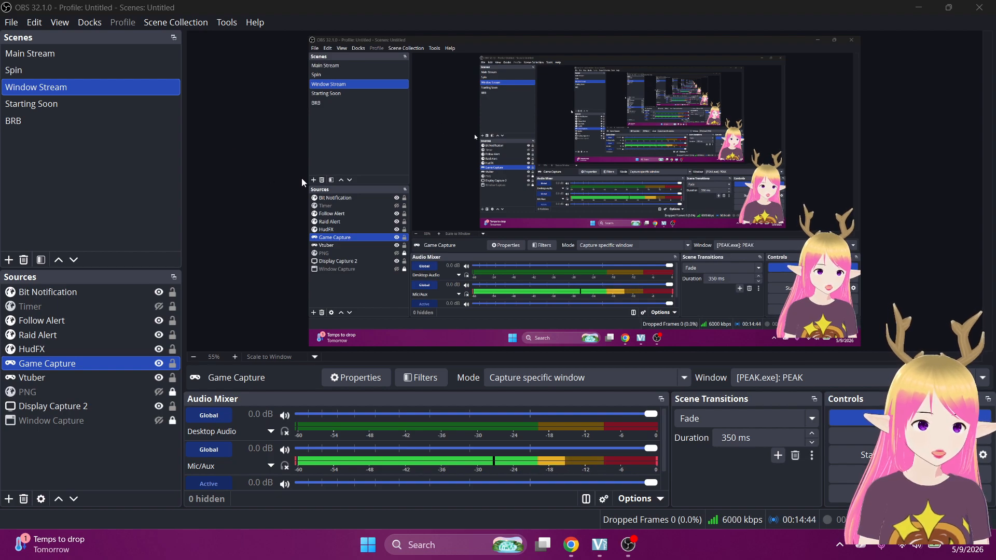
left_click(314, 183)
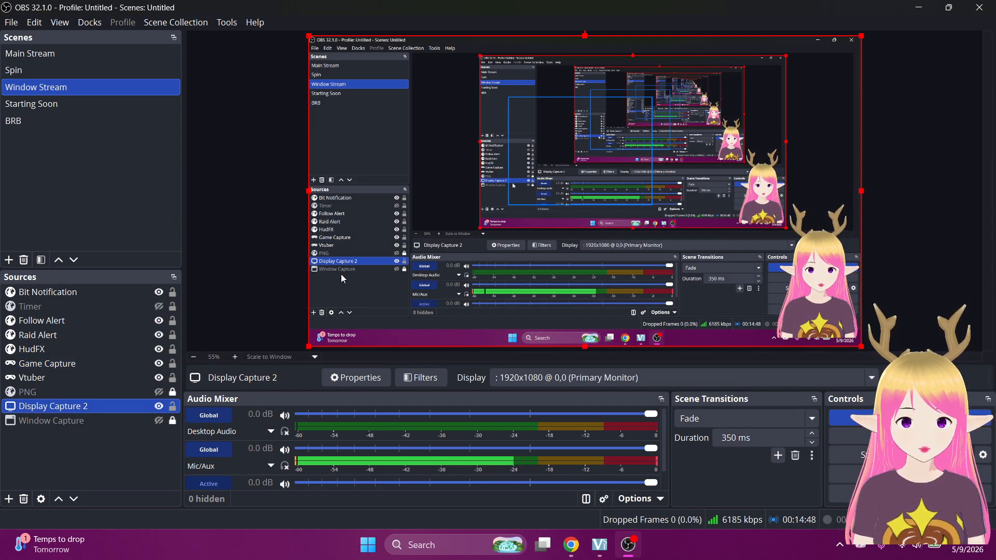
left_click(245, 237)
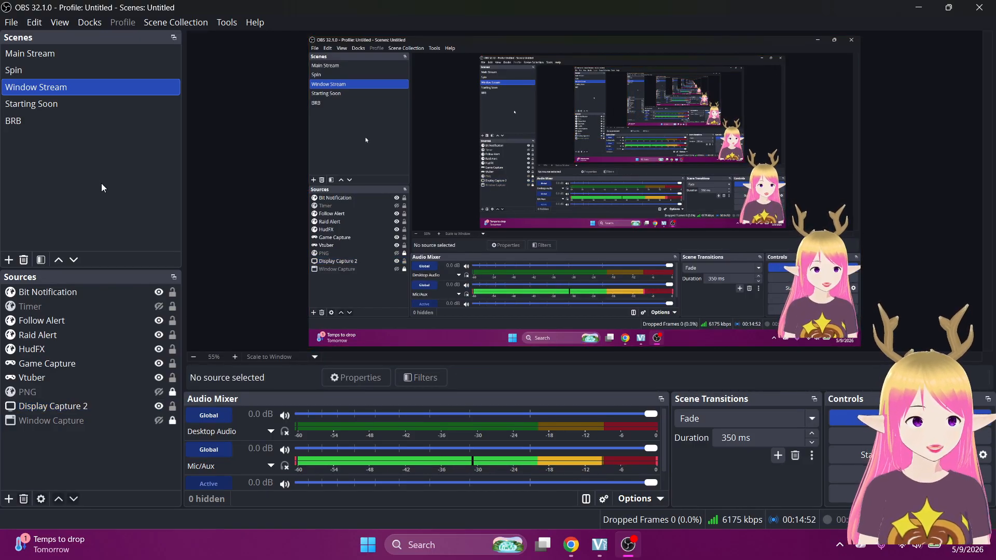
Add the Chat dock, dock it across the top above the preview, and jump to newest messages.
left_click(85, 22)
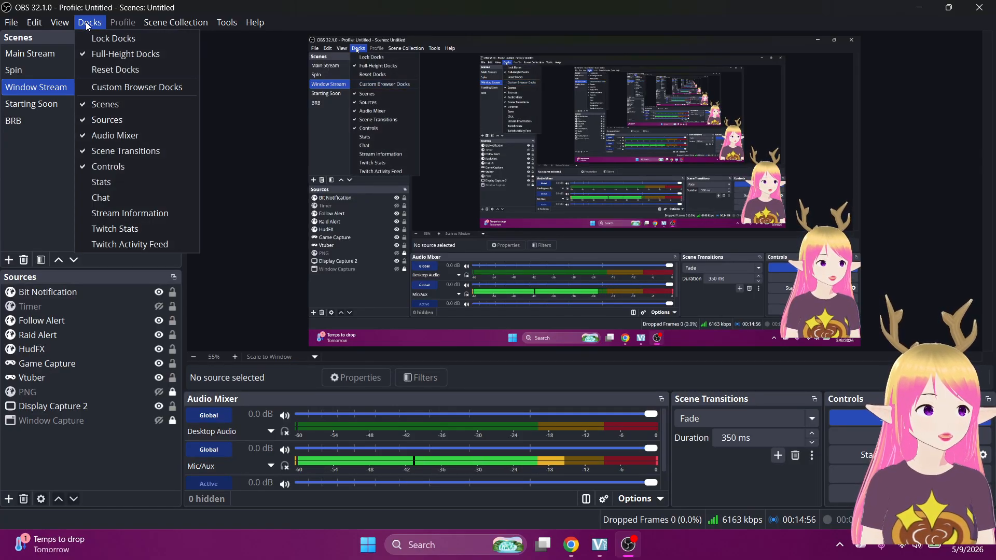
left_click(95, 199)
left_click_drag(315, 158, 338, 44)
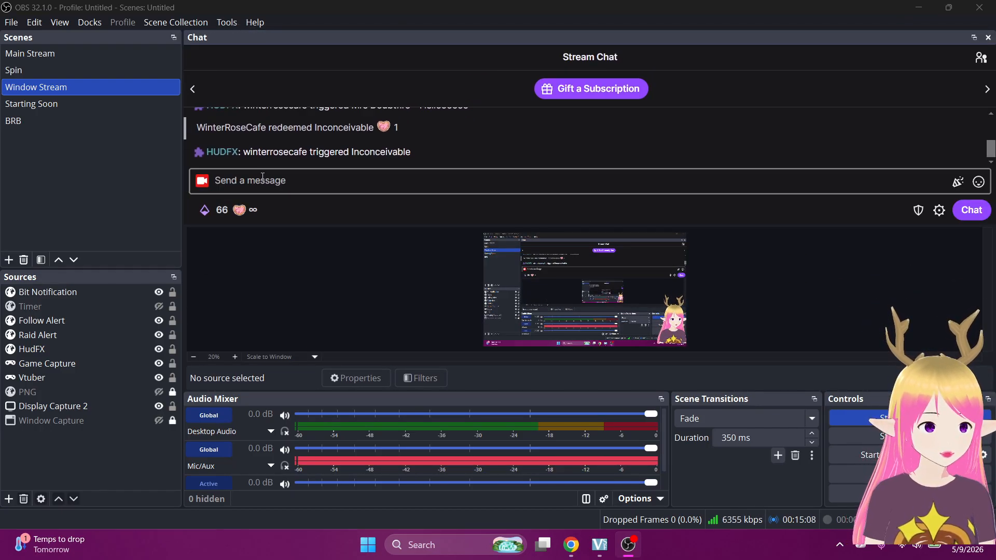
scroll(479, 158, "up", 3)
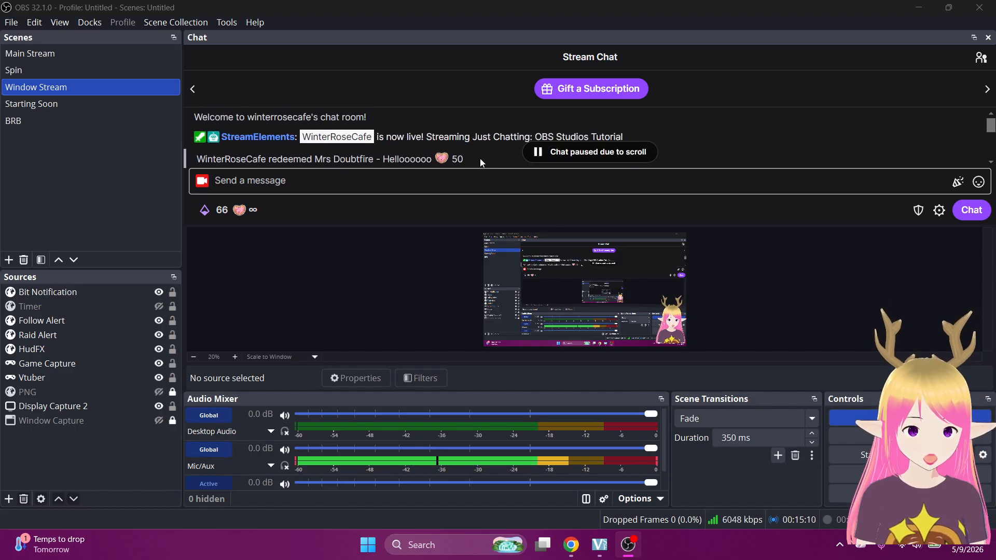
scroll(479, 156, "down", 5)
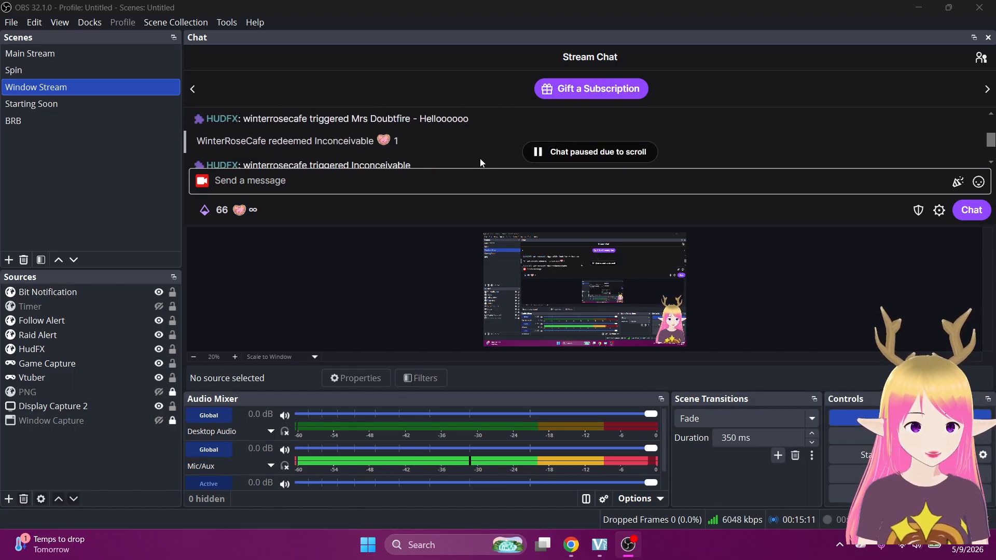
left_click(577, 156)
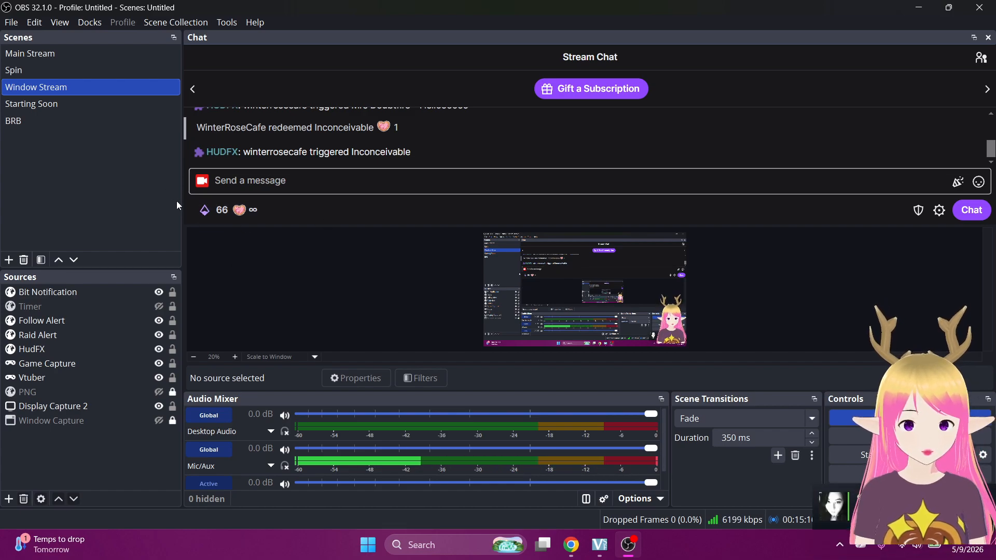
Add the Stream Information dock, save it, and dock it at the top left.
left_click(90, 22)
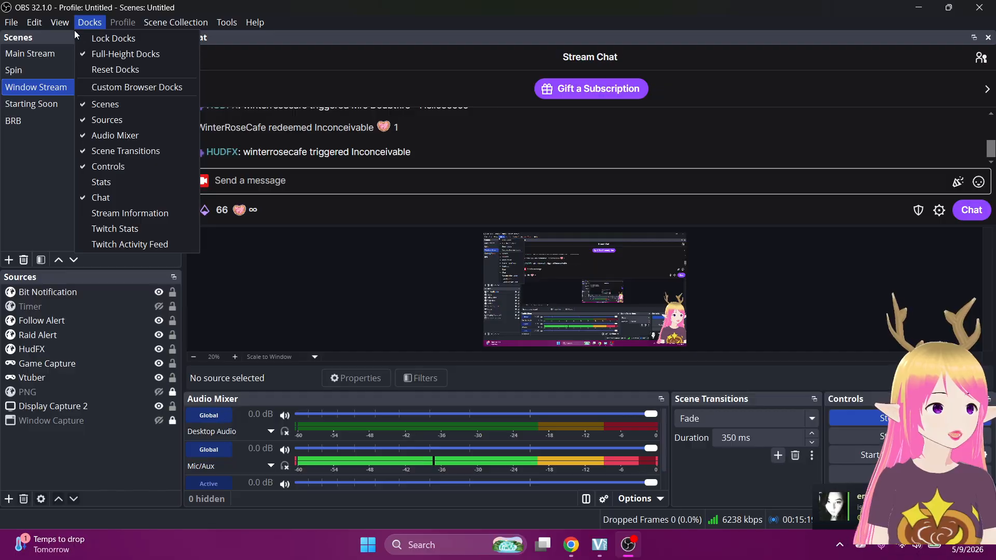
left_click(97, 212)
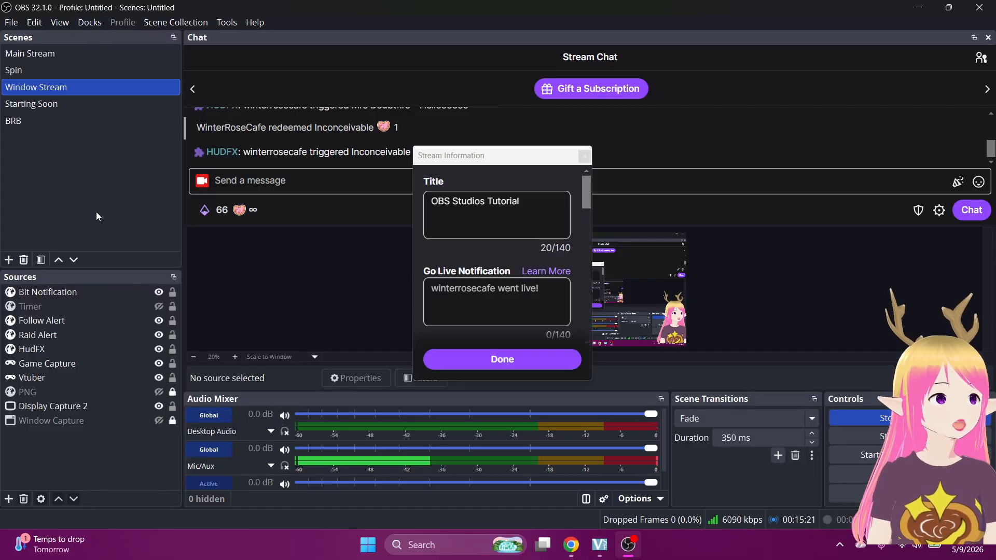
left_click(467, 362)
left_click_drag(489, 157, 70, 50)
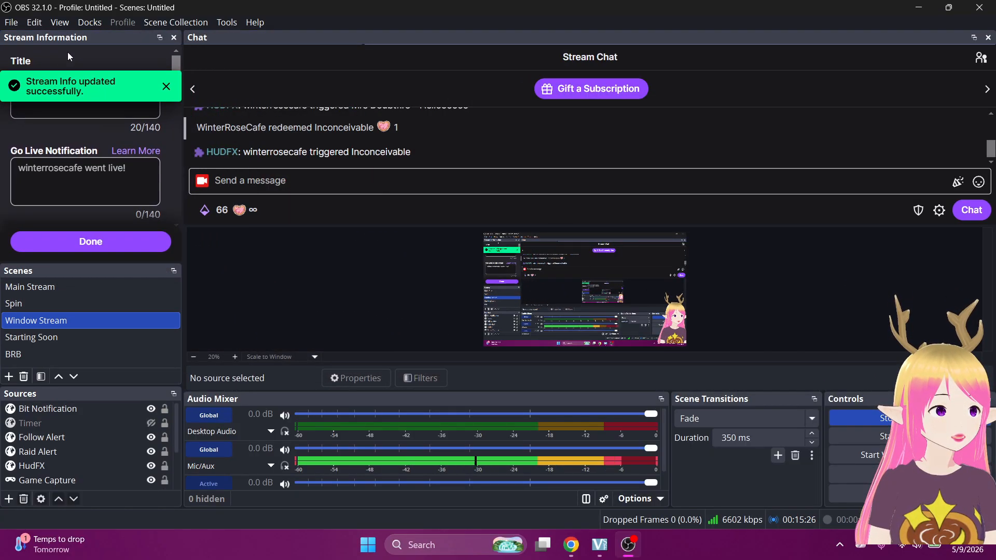
Dock Twitch Stats beside Chat, move Sources next to the Audio Mixer, and detach Scenes.
left_click(88, 22)
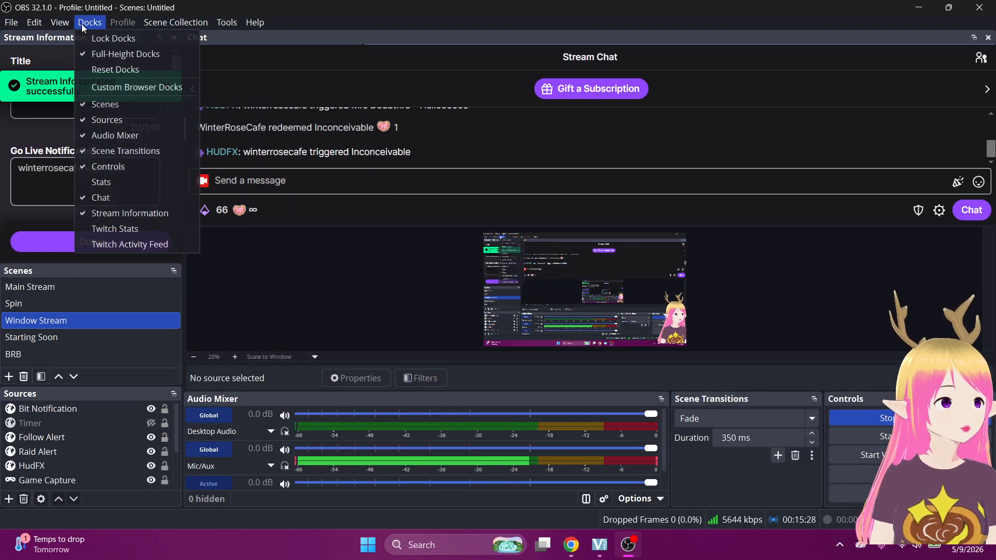
left_click(99, 234)
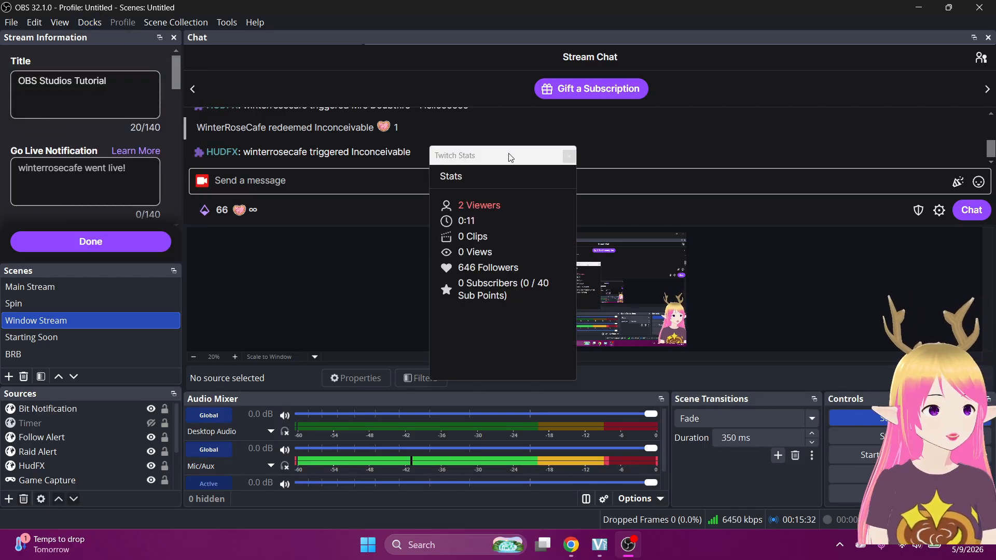
left_click_drag(511, 159, 254, 90)
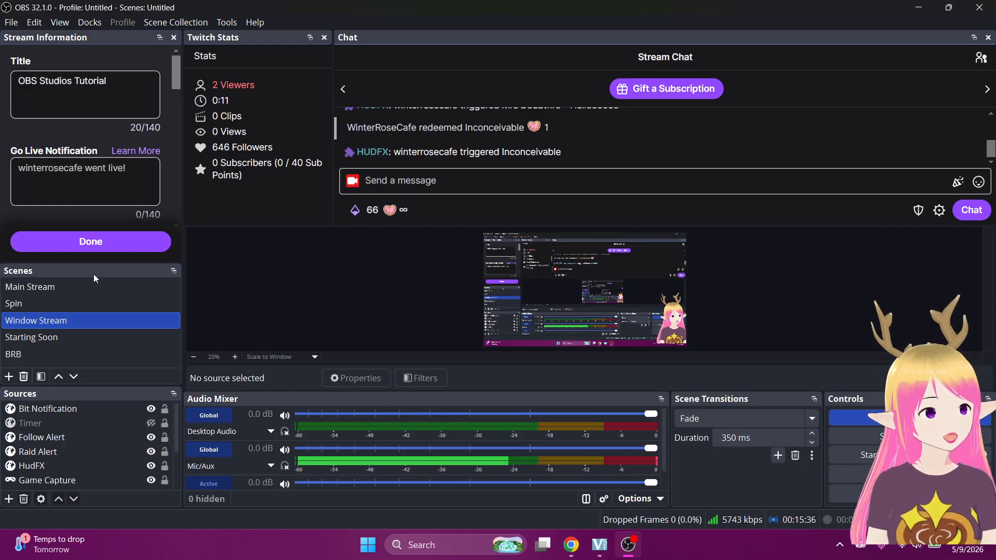
left_click_drag(46, 393, 213, 408)
left_click_drag(59, 347, 60, 427)
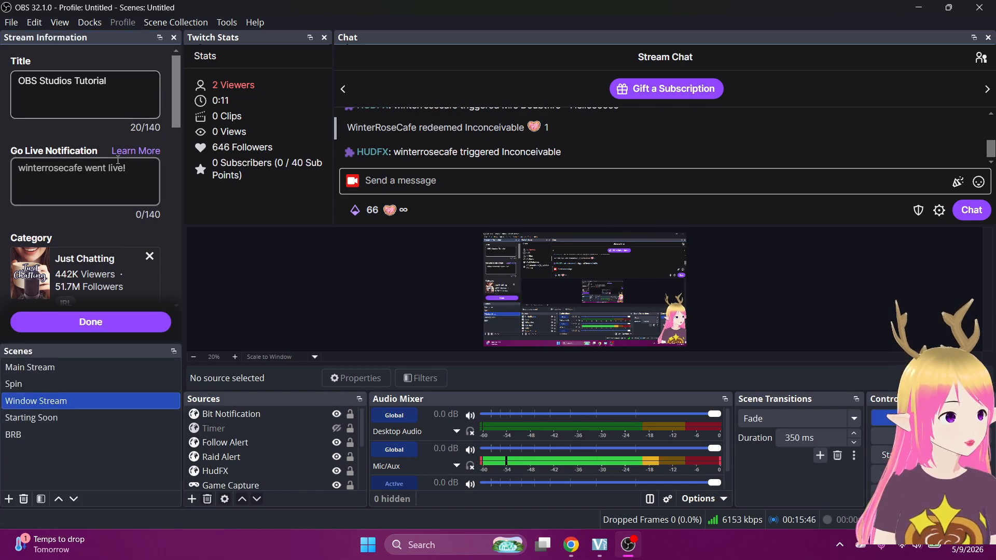
Save the stream information and move the Scenes panel into the bottom row beside Sources.
left_click(105, 322)
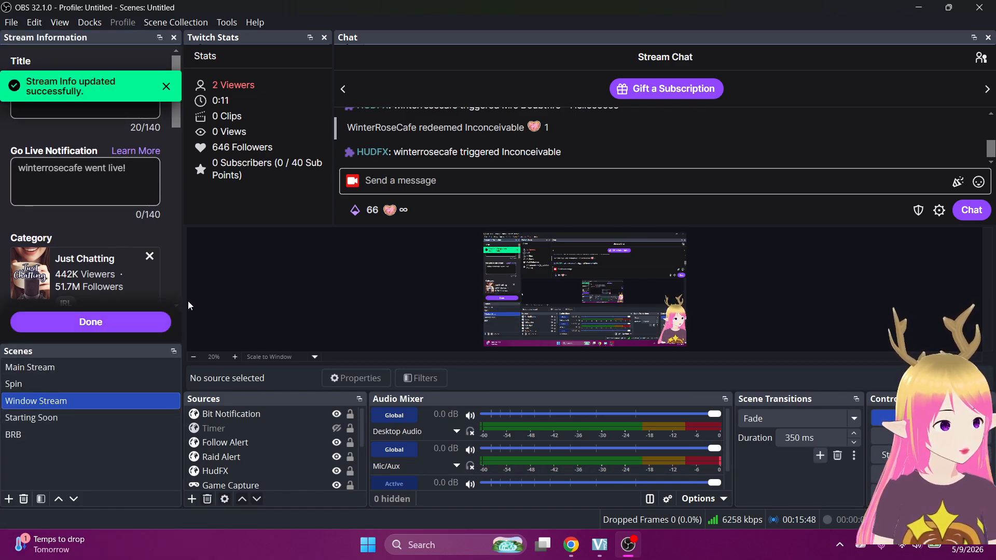
left_click_drag(100, 353, 196, 412)
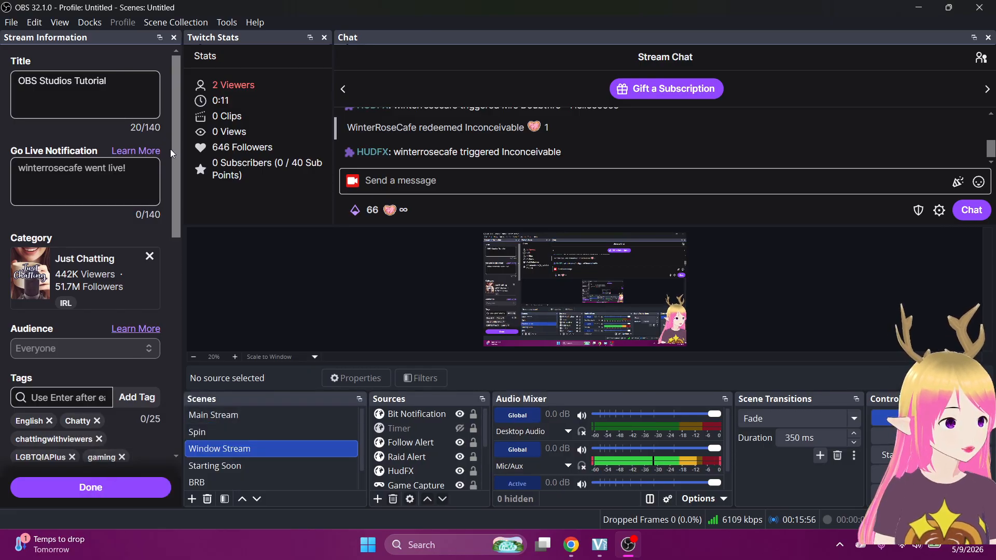
scroll(170, 148, "down", 5)
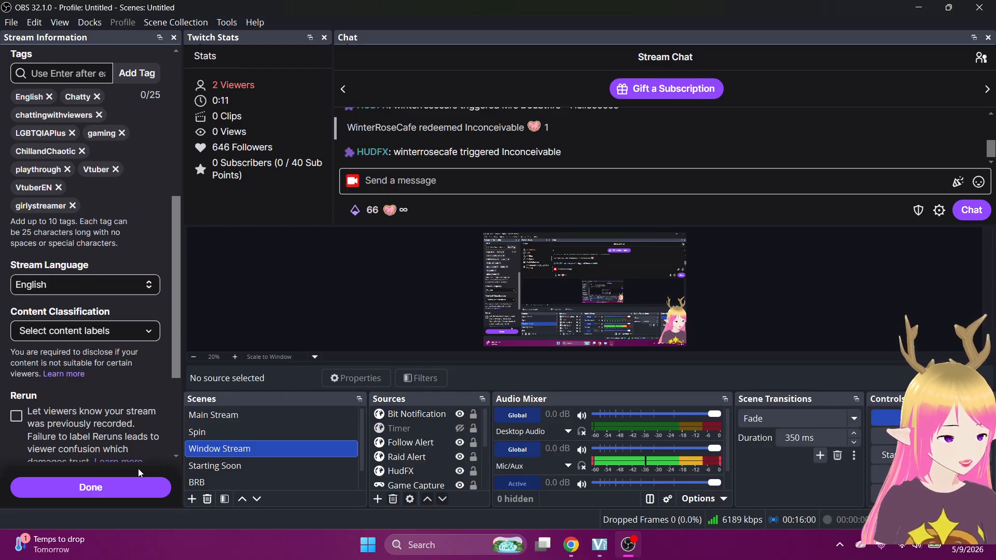
left_click(139, 491)
Move the Stream Information panel into the top row beside Twitch Stats and save again.
left_click_drag(90, 37, 44, 63)
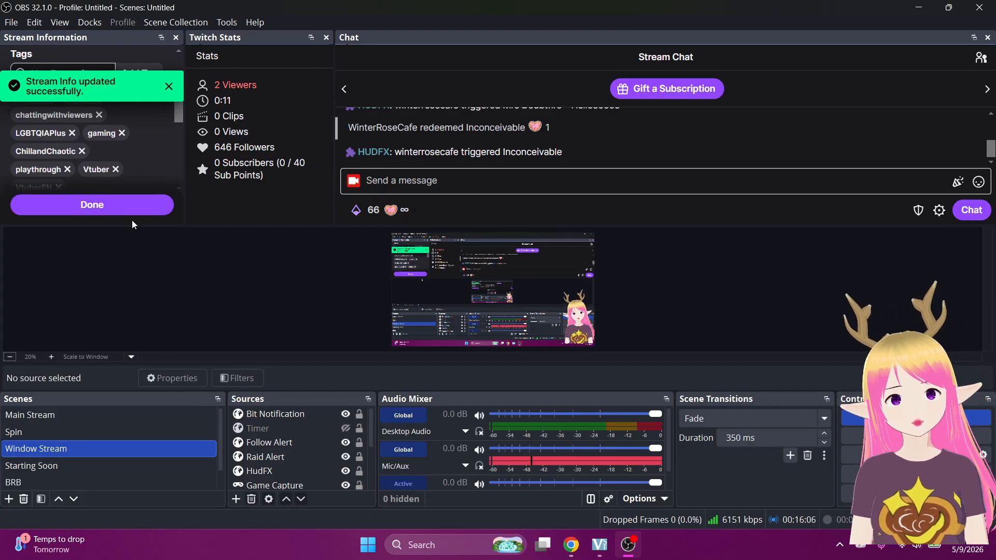
left_click(136, 206)
scroll(120, 169, "up", 5)
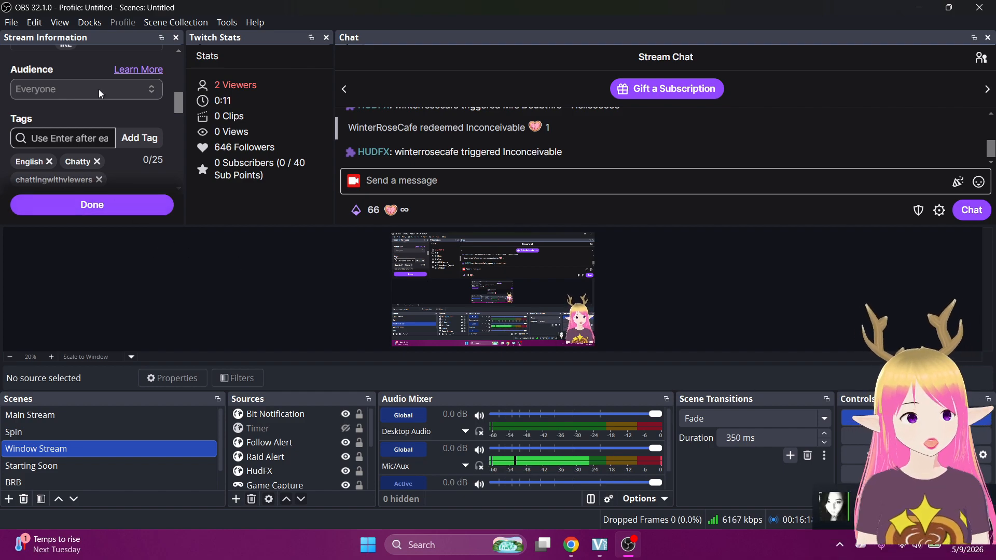
Look through the Scene Collection, Tools and Help menus without choosing anything.
left_click(154, 22)
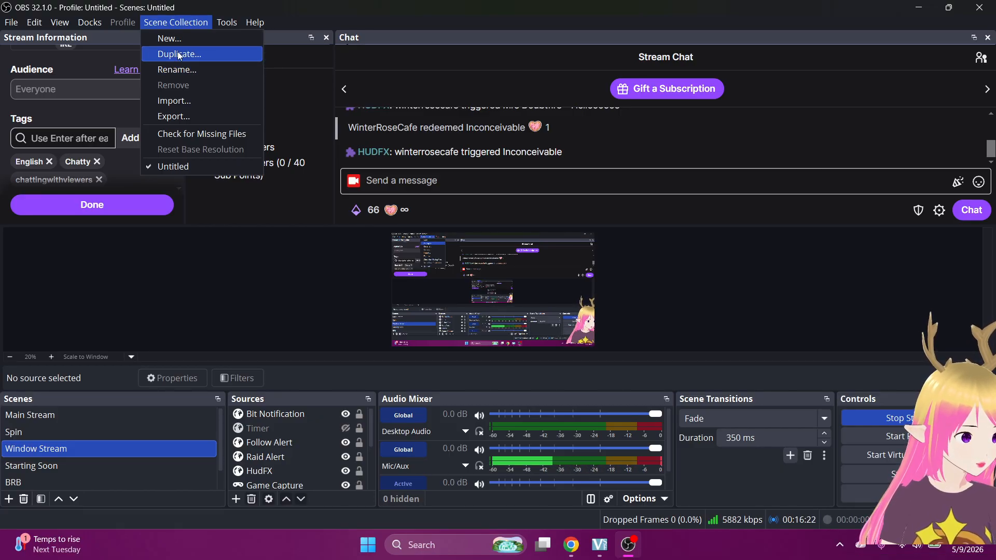
mouse_move(221, 30)
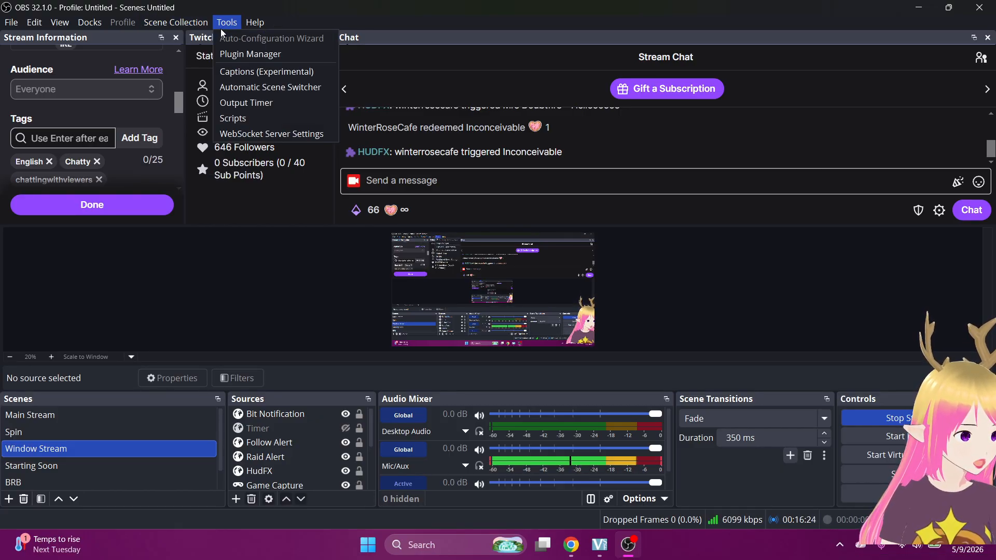
mouse_move(254, 21)
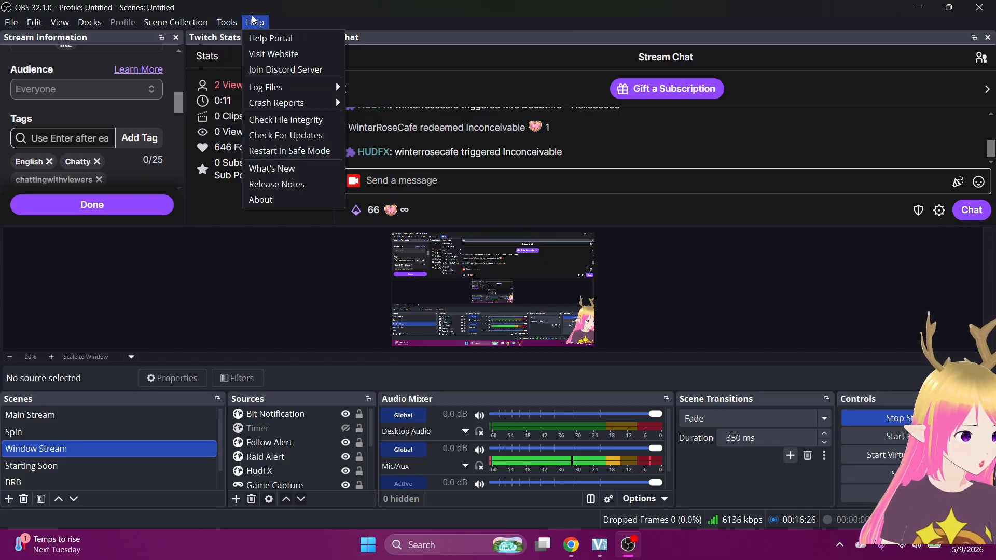
mouse_move(271, 88)
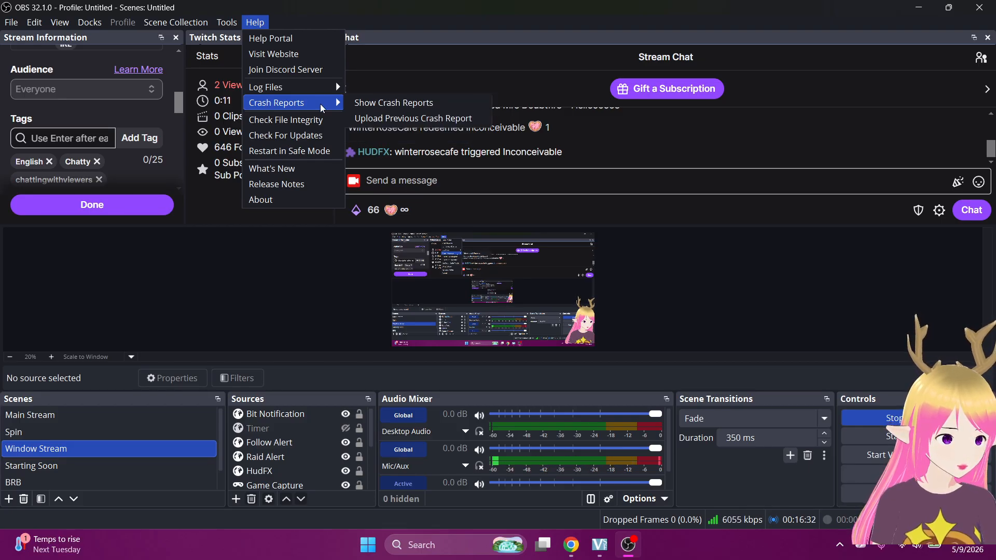
mouse_move(306, 86)
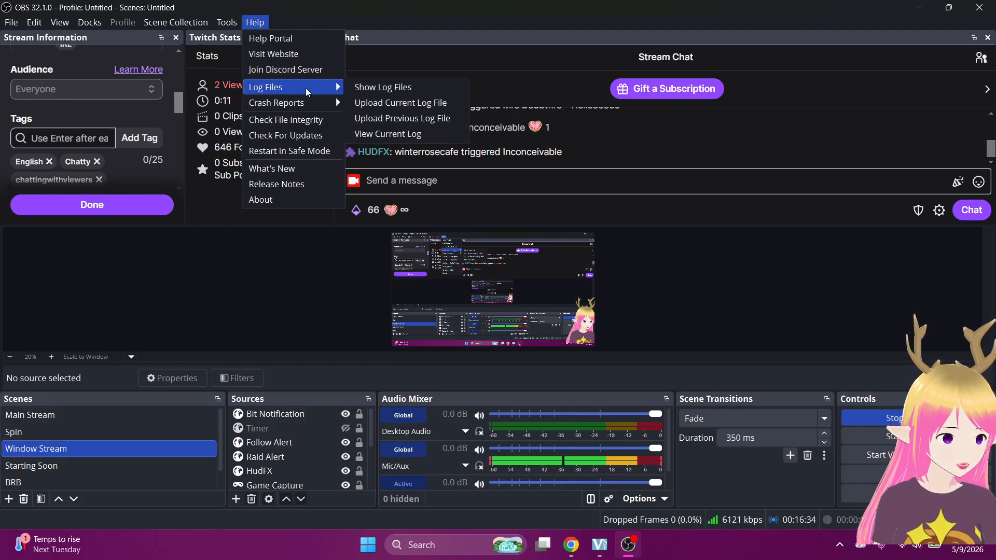
Save the Stream Information again with the title 'OBS Studios Tutorial'.
left_click(60, 329)
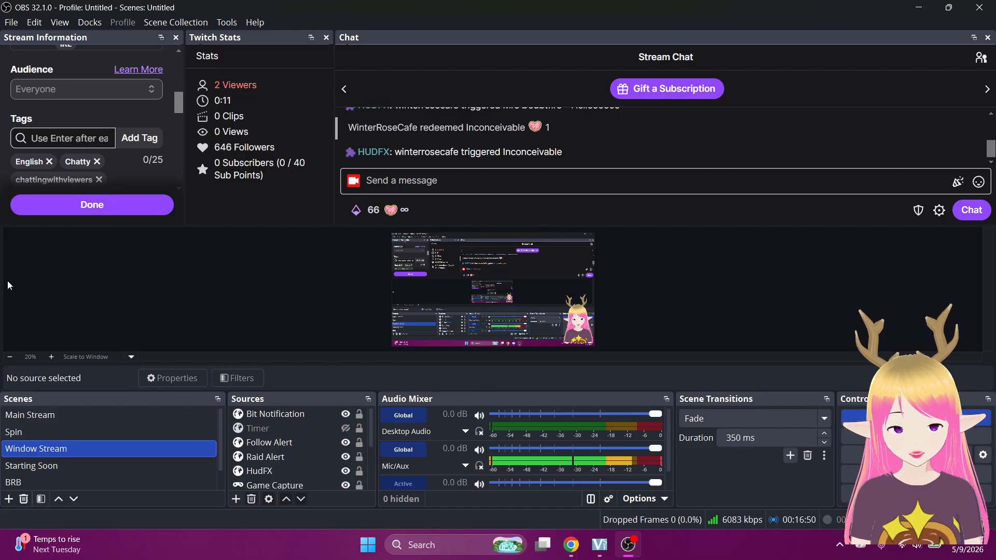
scroll(57, 164, "up", 5)
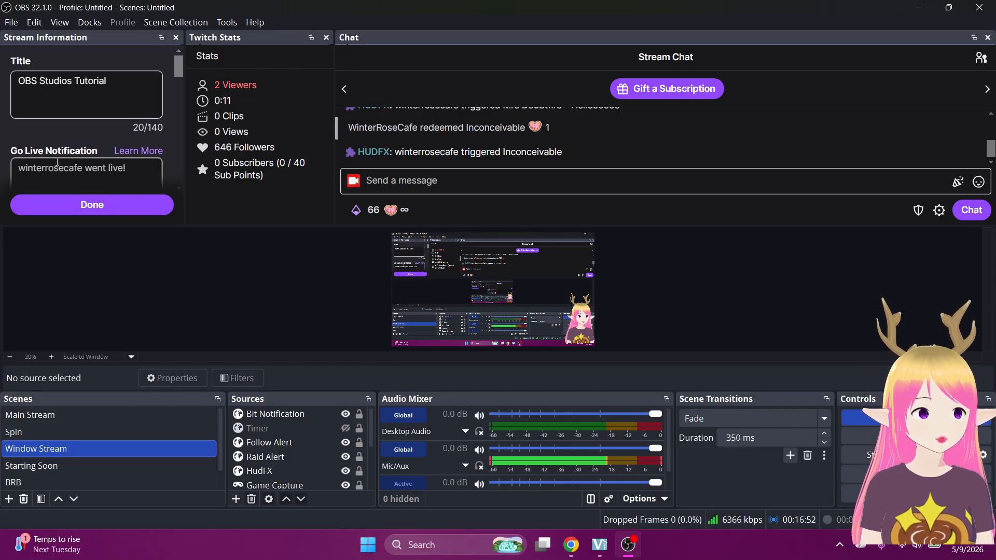
left_click(36, 215)
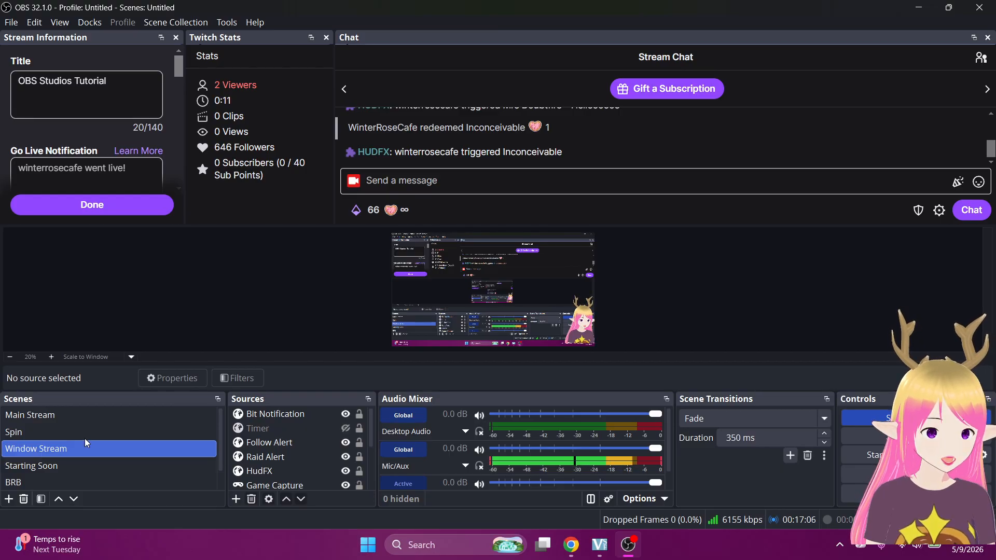
Switch to Starting Soon, lower the Jazzed music to about -24 dB, and show the 'starting' source.
left_click(23, 466)
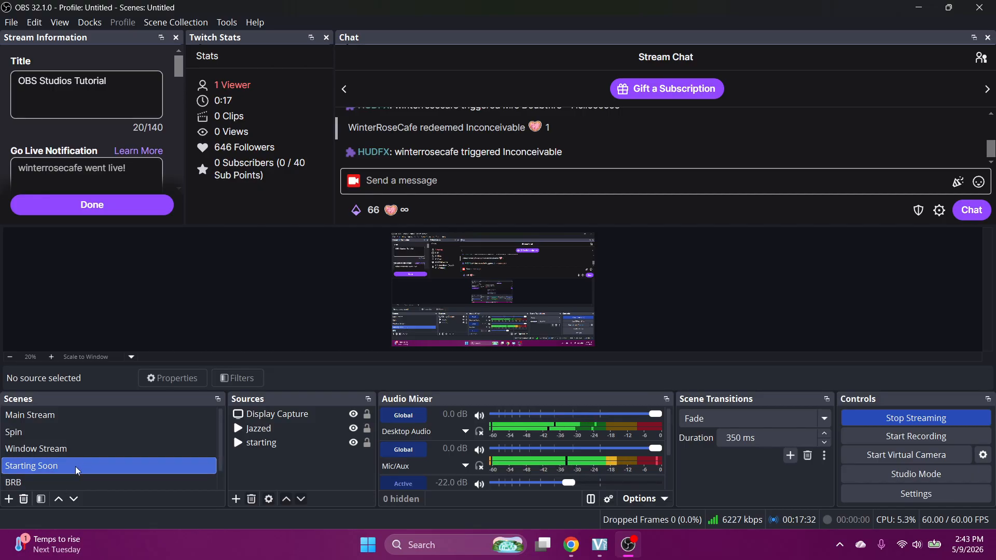
left_click(278, 419)
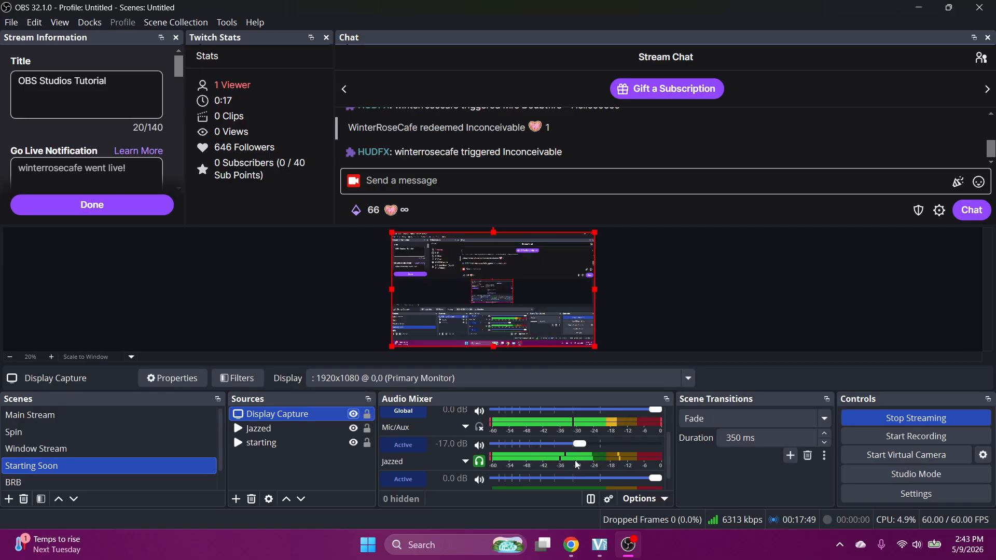
left_click_drag(578, 445, 564, 451)
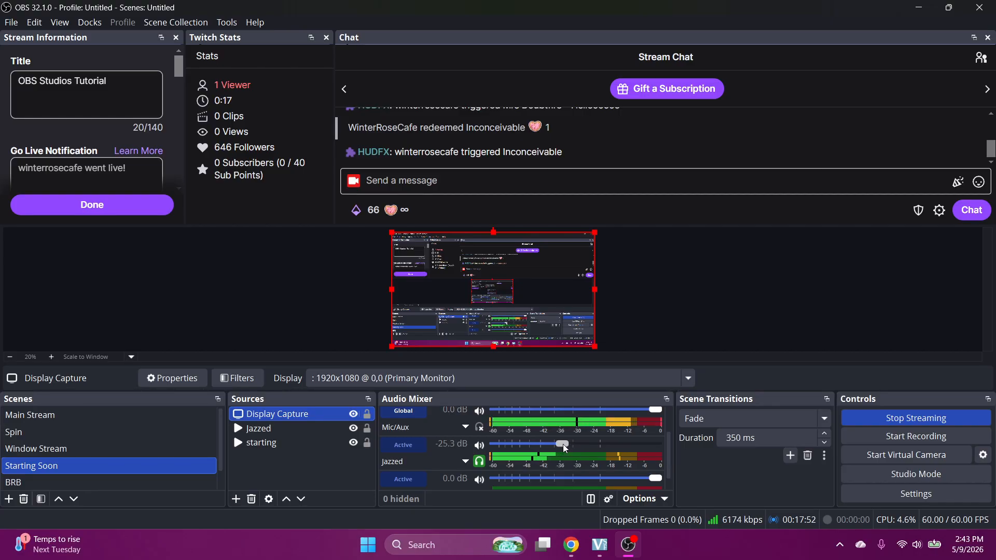
left_click_drag(562, 445, 561, 446)
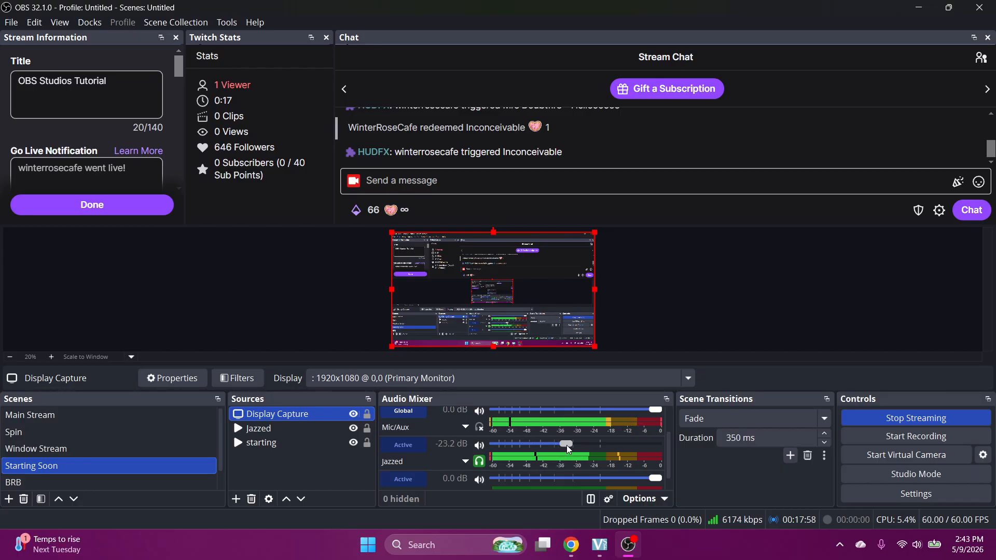
mouse_move(561, 446)
left_mouse_down()
mouse_move(672, 440)
mouse_move(565, 444)
left_mouse_up()
left_click(352, 442)
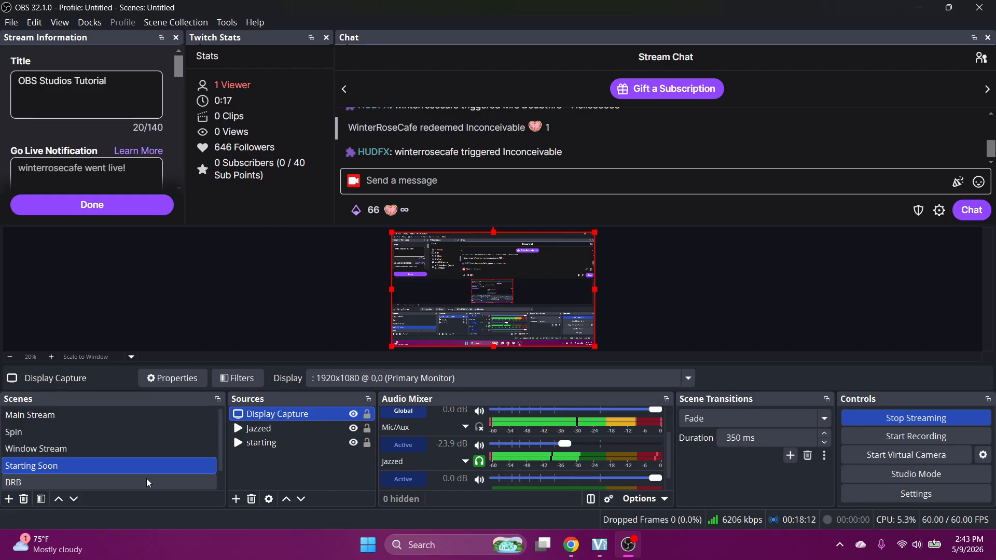
scroll(145, 478, "down", 1)
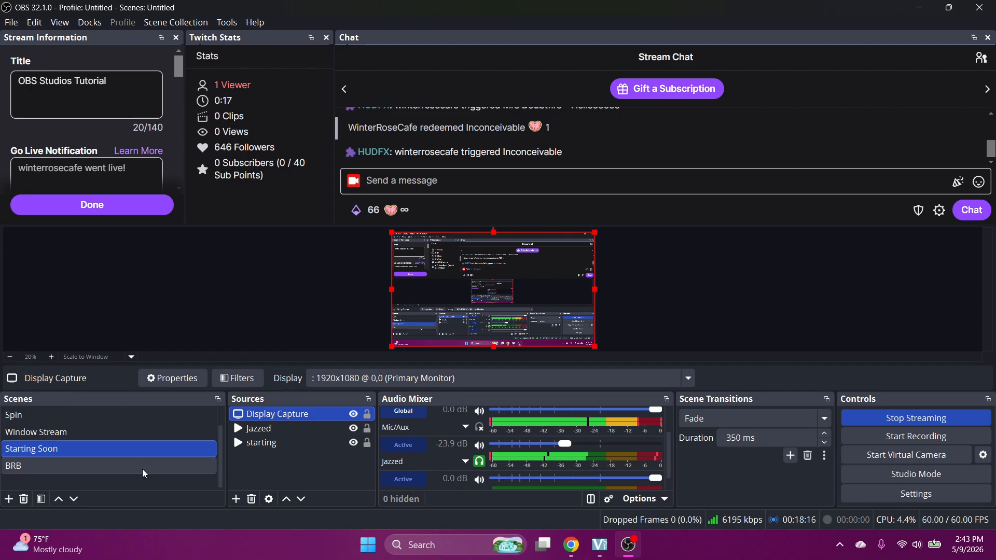
Check the BRB and Starting Soon scenes, moving Display Capture down then back to the top.
left_click(143, 471)
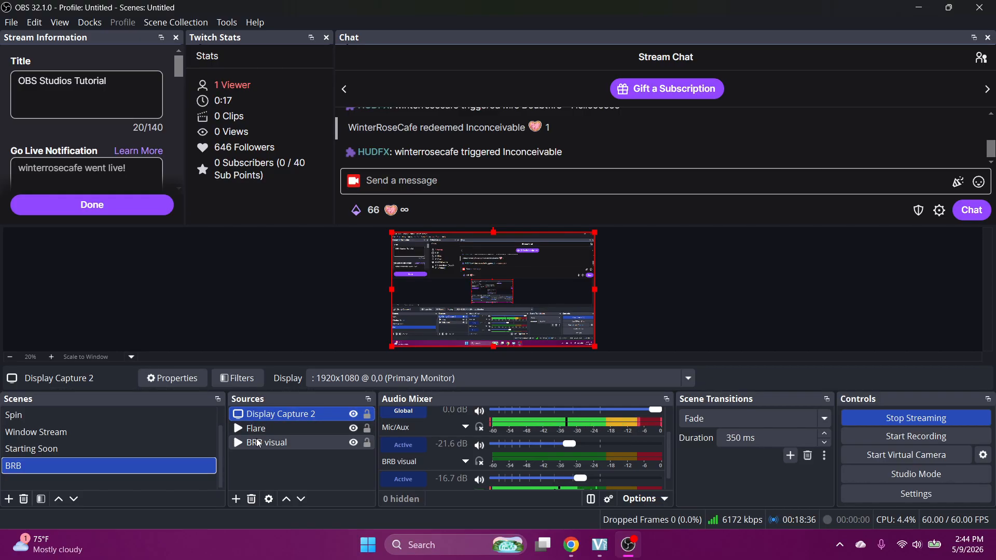
left_click(167, 454)
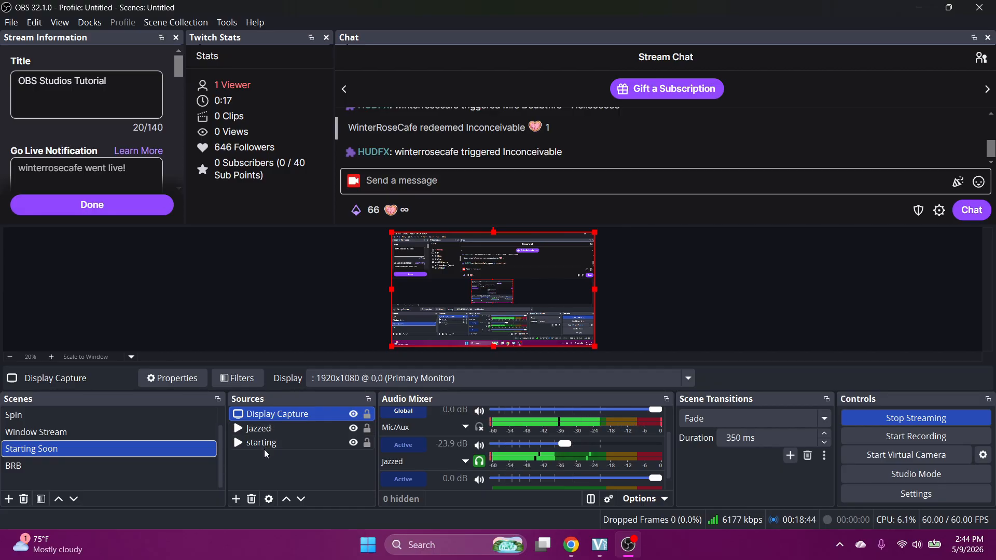
left_click_drag(270, 414, 267, 438)
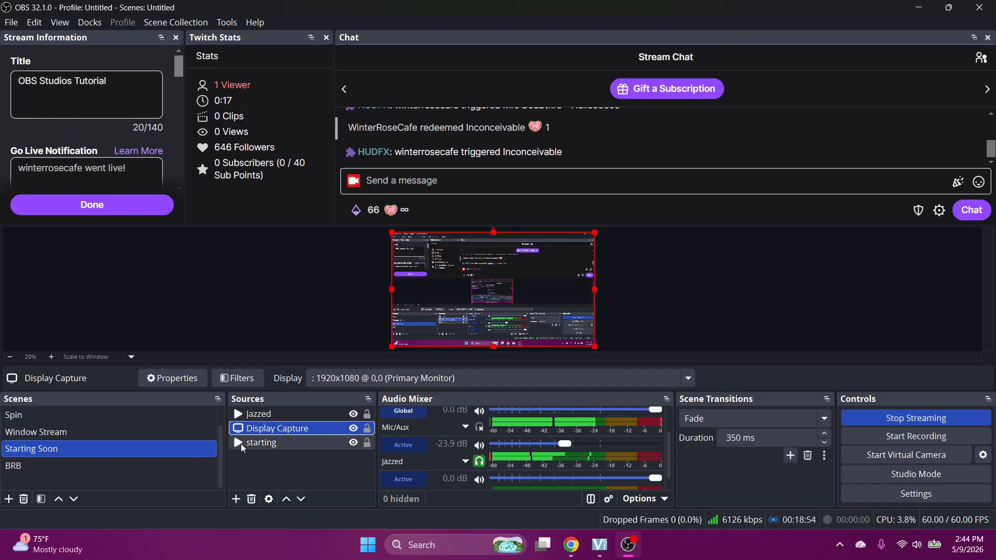
left_click_drag(267, 431, 268, 413)
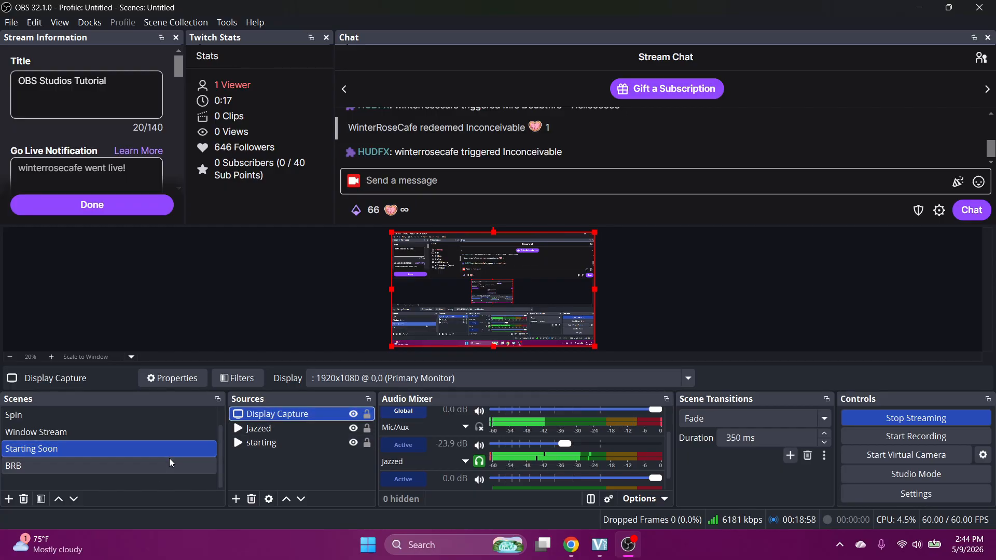
Remove a Display Capture source, then select Display Capture 2 in the preview.
left_click(250, 499)
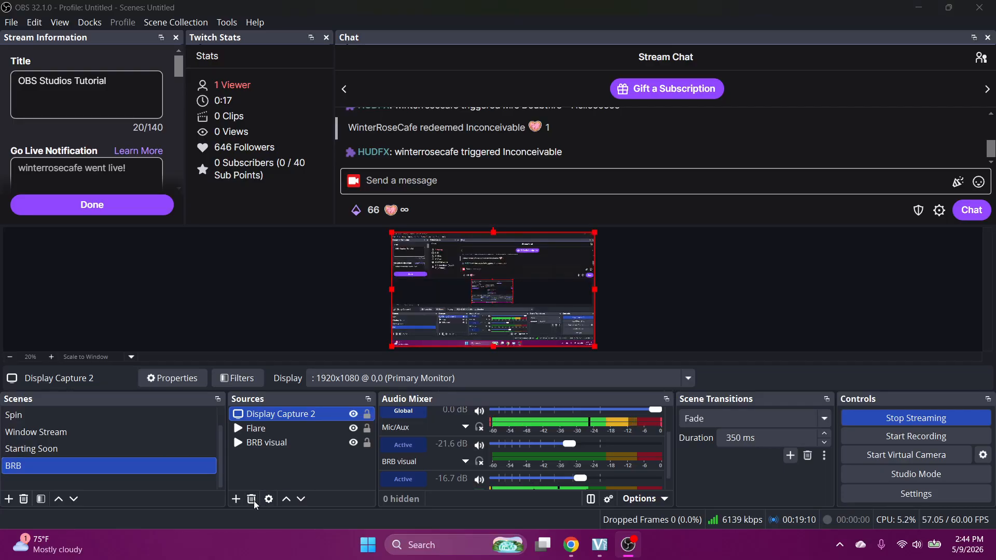
left_click(251, 499)
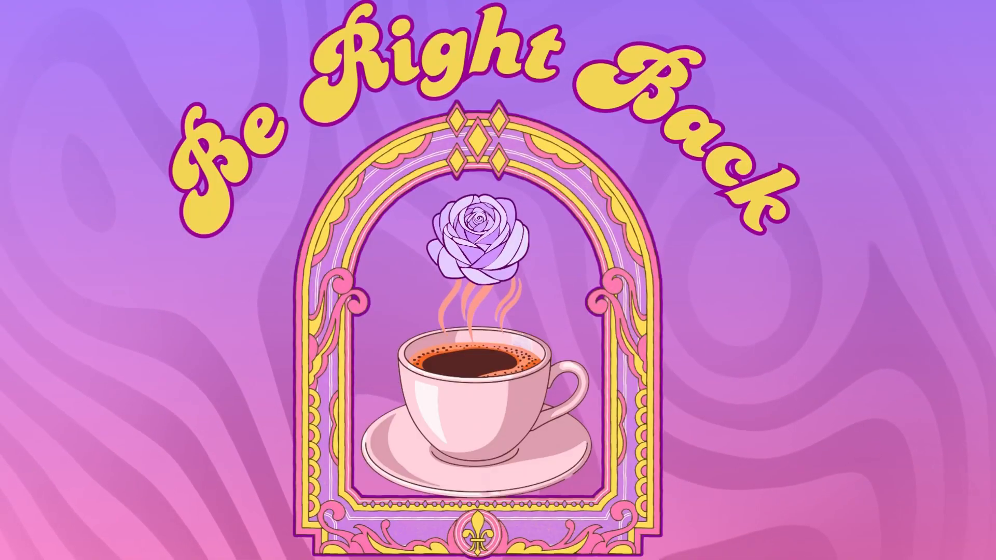
left_click(106, 431)
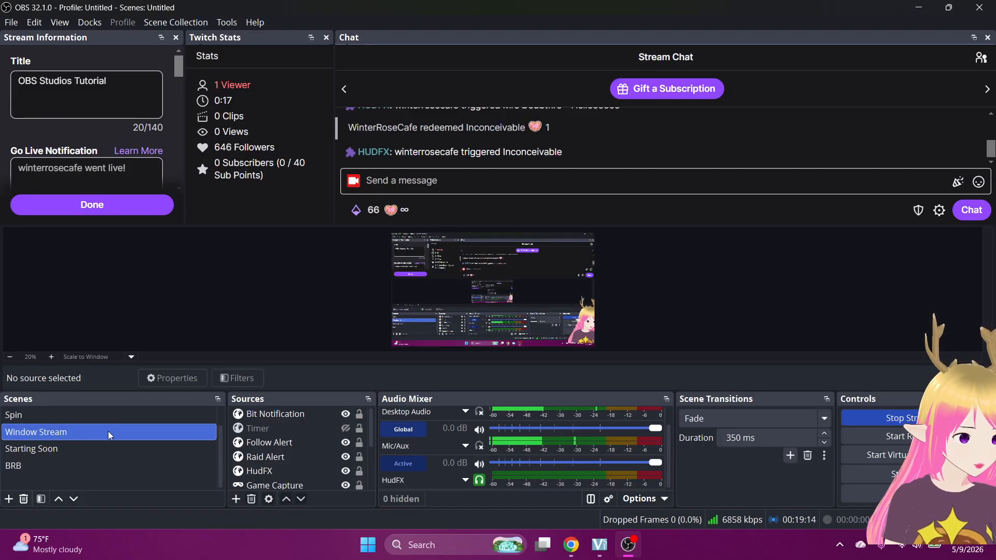
scroll(108, 431, "up", 1)
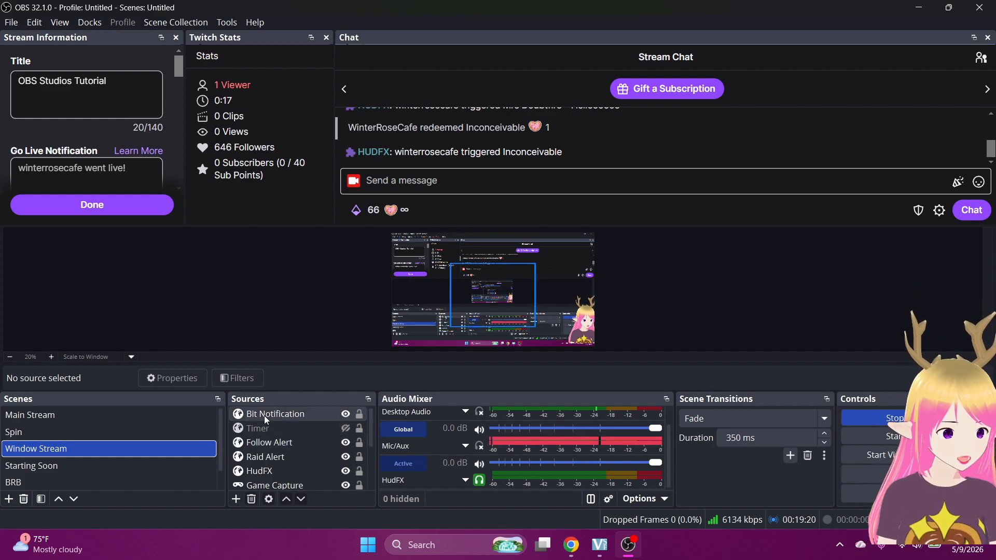
left_click(567, 256)
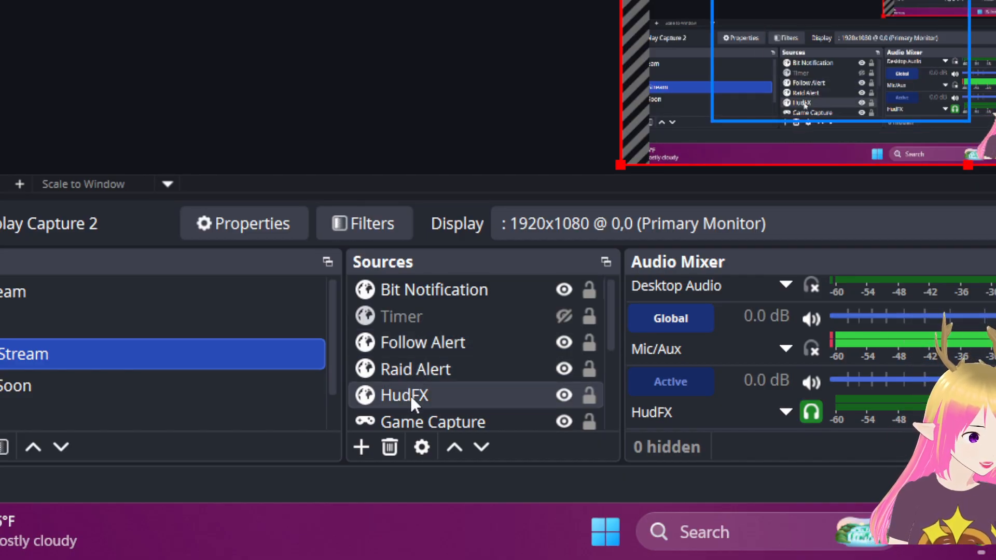
Briefly show the PNG logo overlay in Window Stream, then delete the PNG source.
scroll(409, 397, "down", 1)
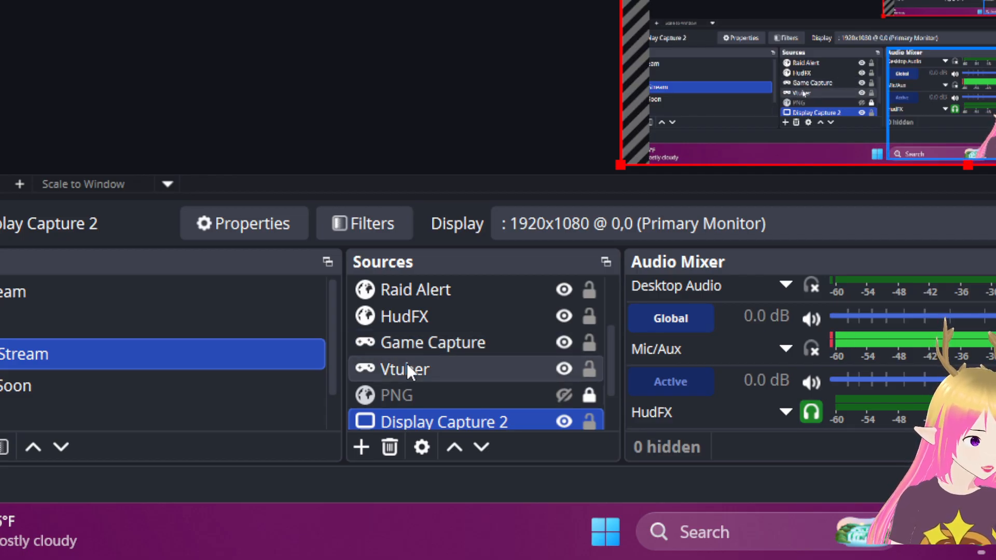
scroll(407, 363, "down", 1)
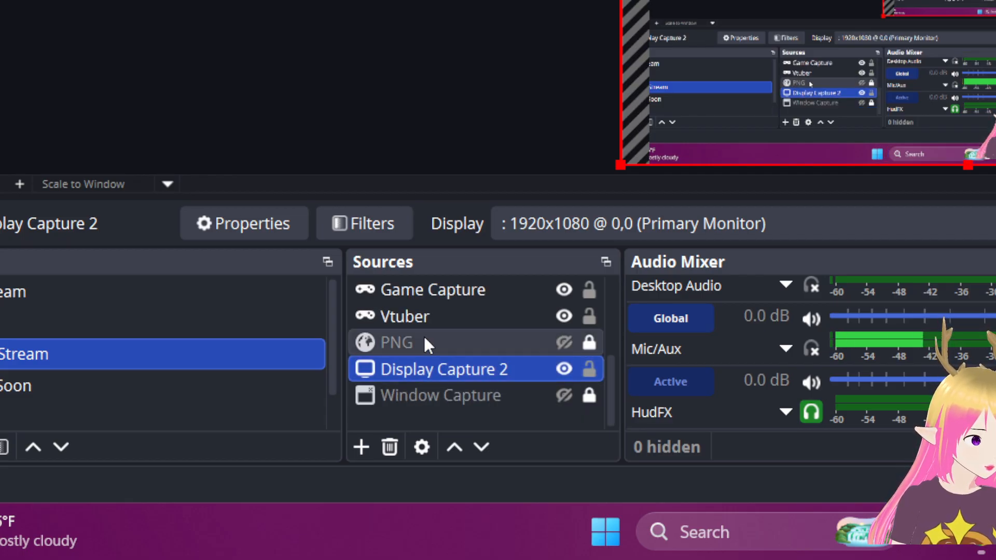
left_click(564, 340)
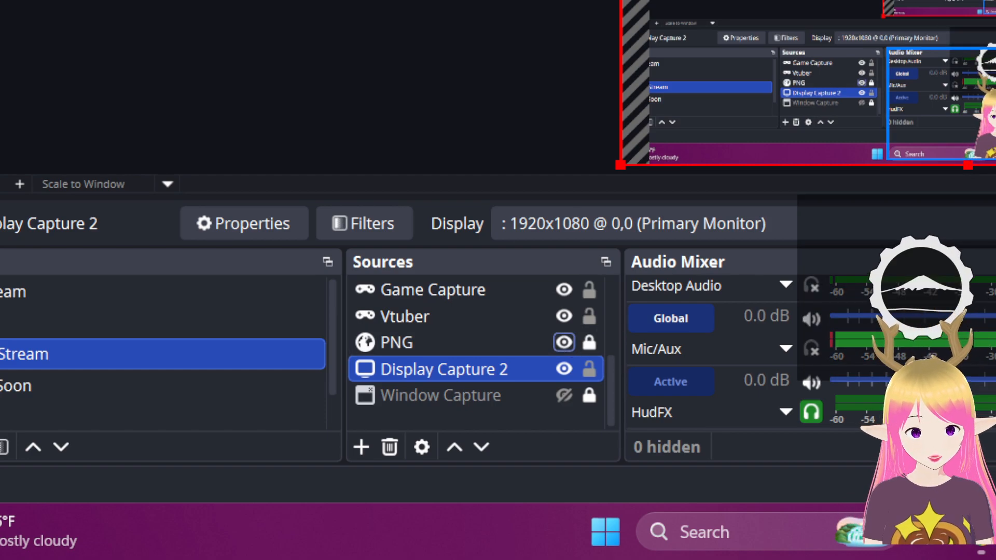
left_click(562, 344)
left_click(516, 345)
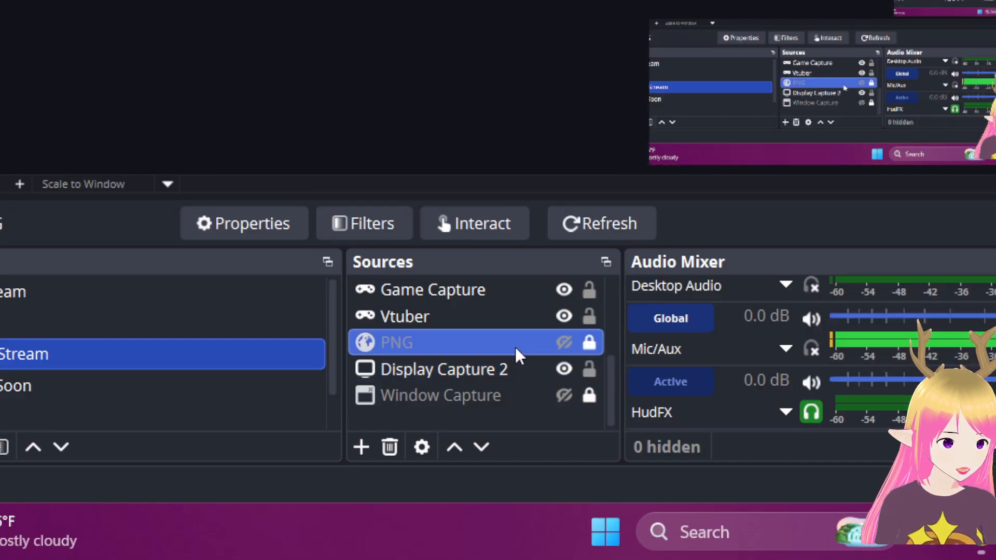
left_click(389, 448)
left_click(900, 57)
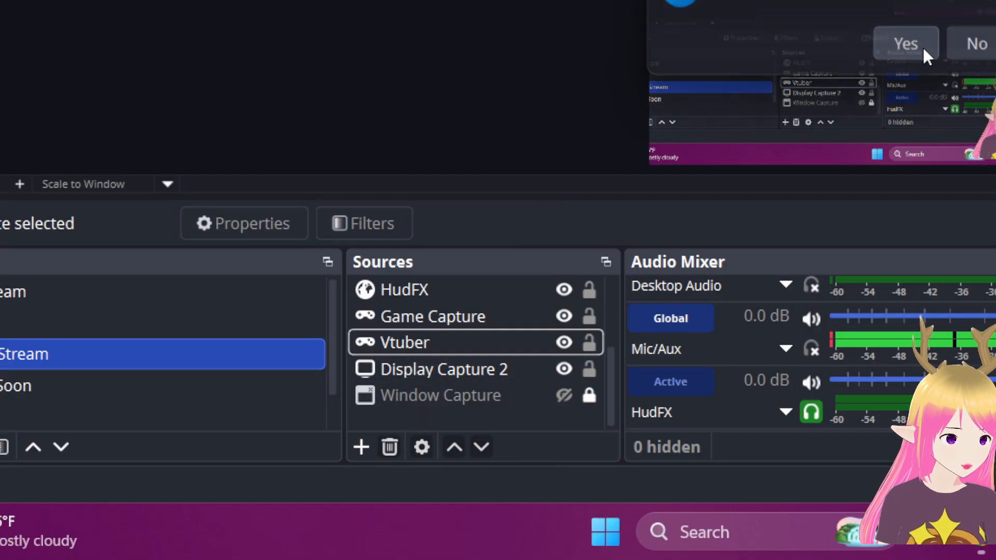
Move Bit Notification below Timer and make the Timer overlay visible.
scroll(507, 358, "up", 3)
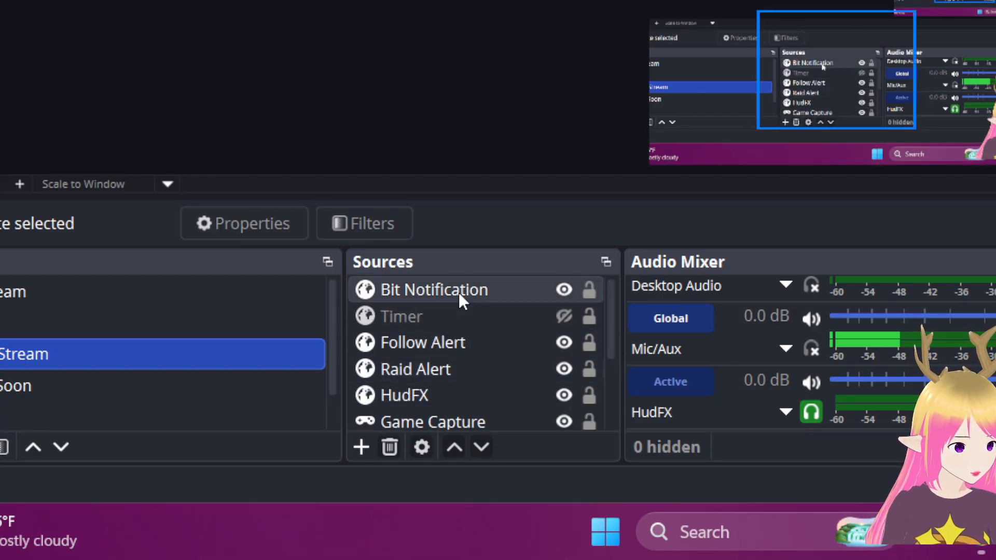
left_click_drag(458, 294, 450, 325)
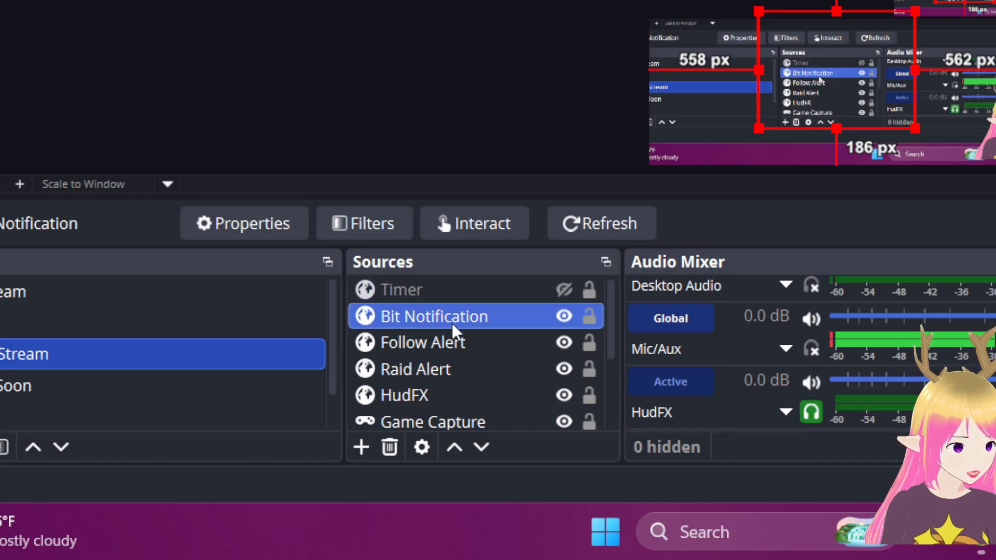
left_click(465, 288)
left_click(561, 289)
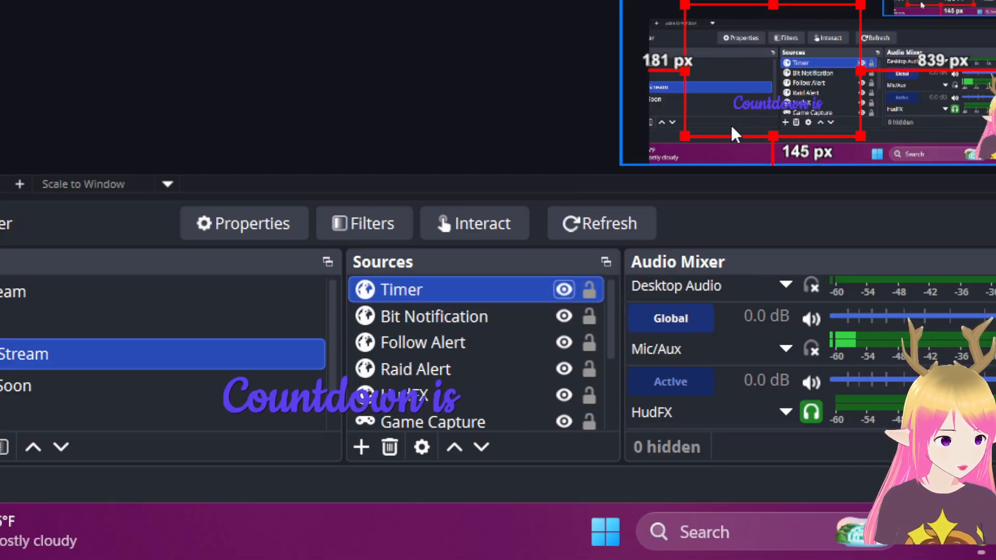
Reload the Timer, place it at the canvas's top left, then hide it.
left_click(568, 224)
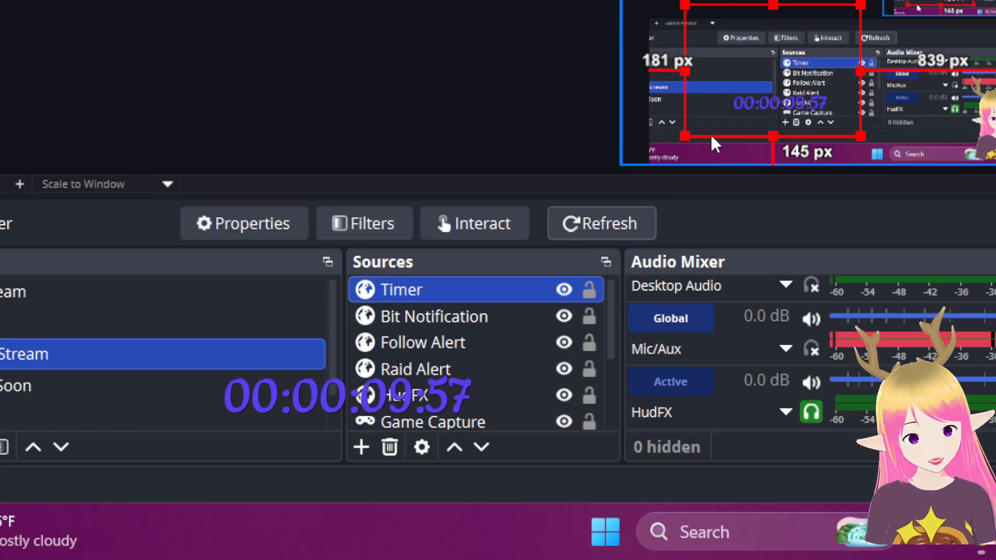
left_click_drag(690, 130, 655, 18)
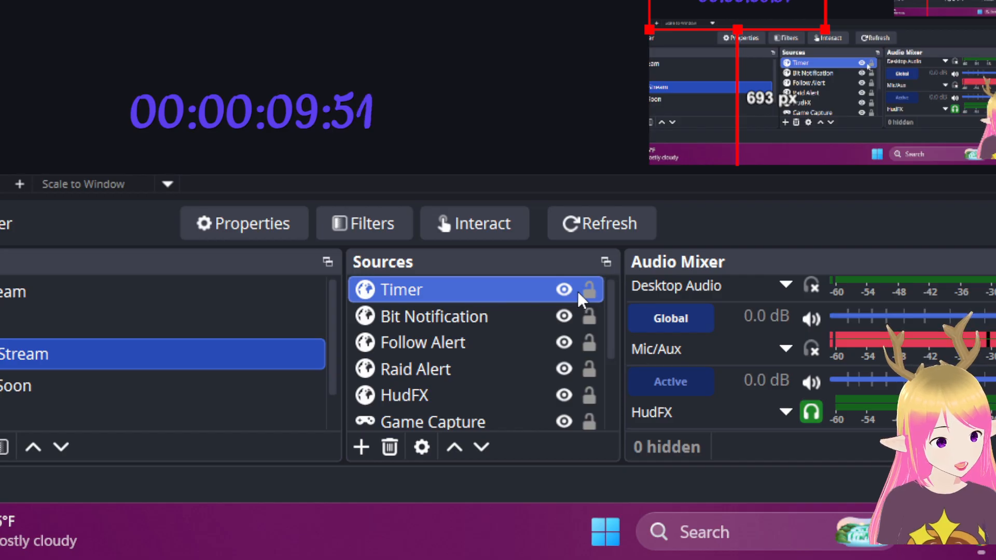
left_click(563, 290)
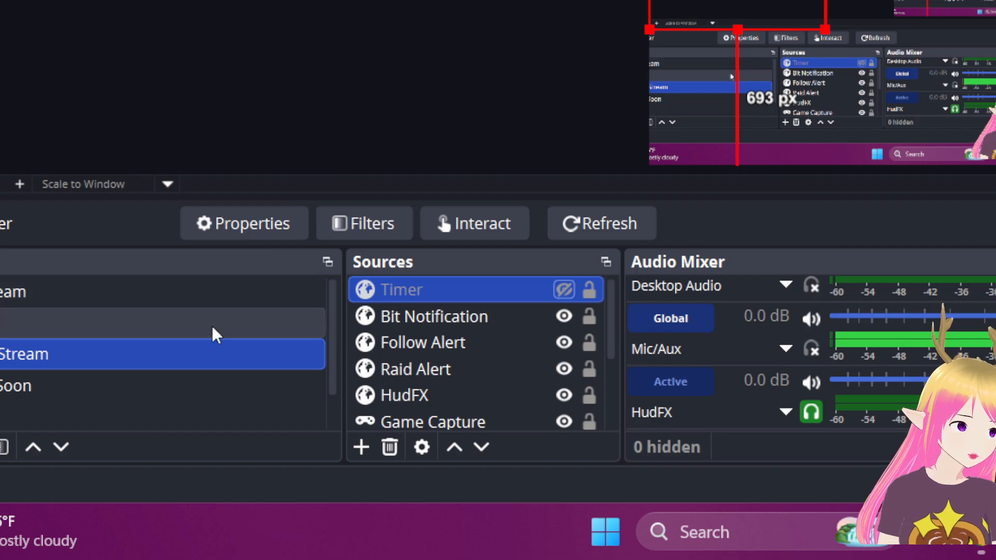
Open and close the Timer source's Properties twice without changes.
double_click(440, 294)
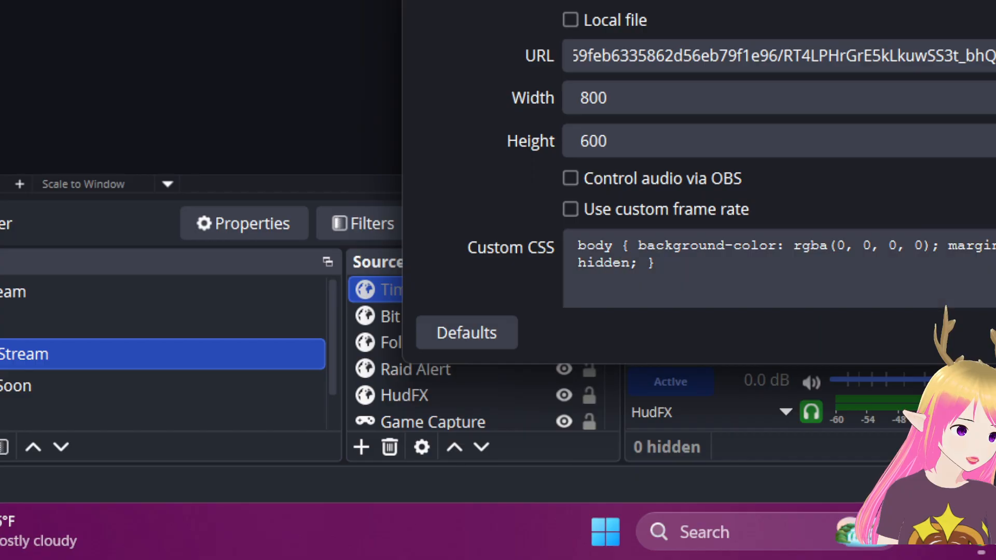
left_click(992, 333)
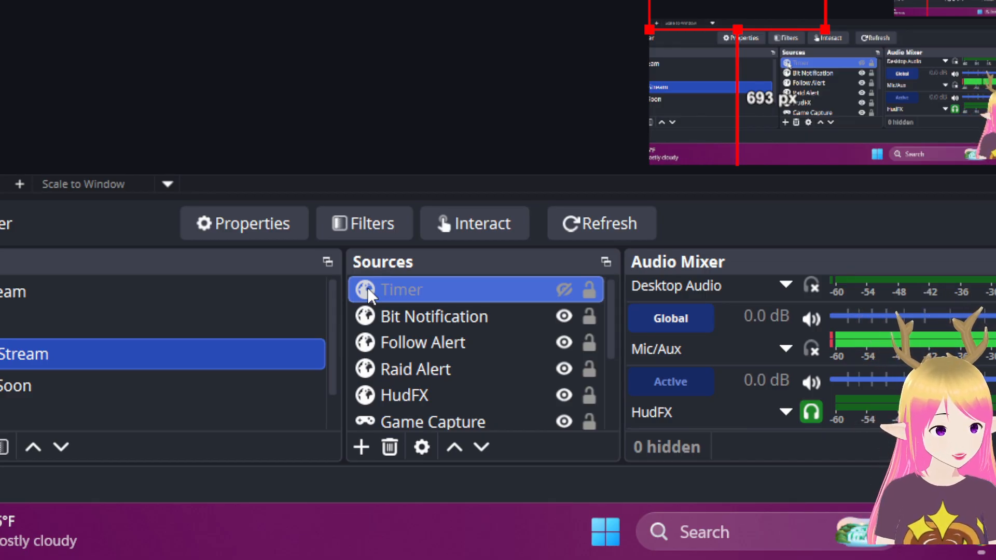
double_click(368, 289)
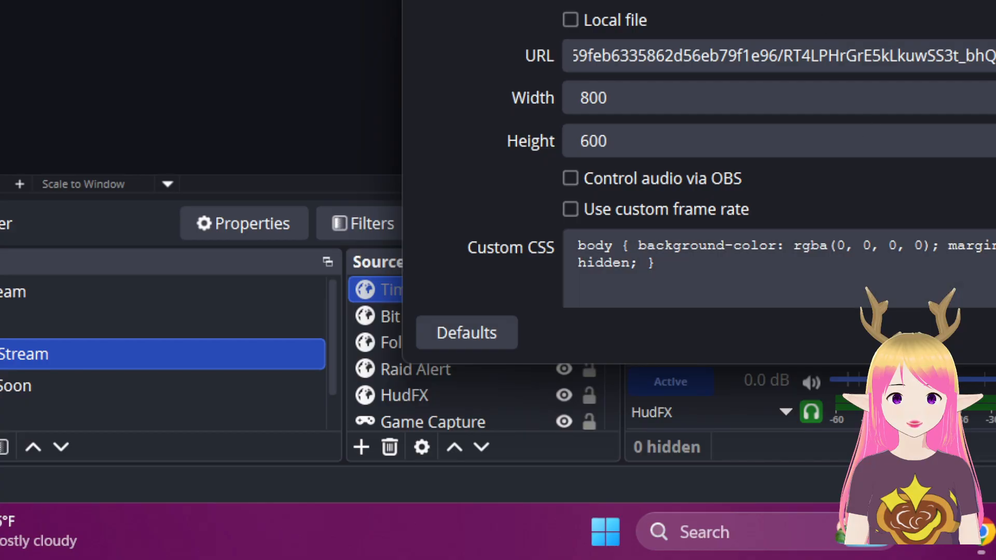
left_click(995, 333)
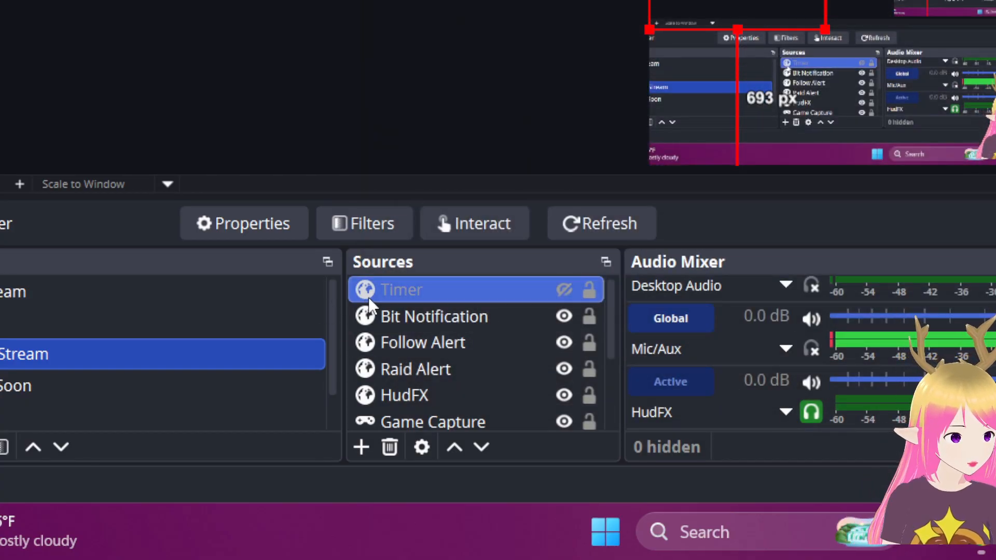
Move the Timer box lower on the canvas, briefly show it, then hide it again.
left_click_drag(691, 0, 688, 46)
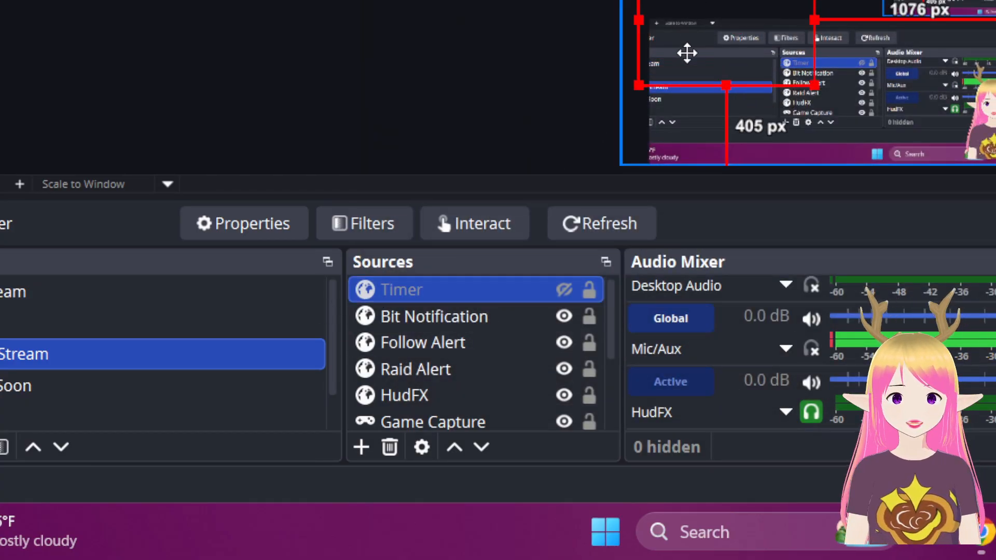
left_click(562, 294)
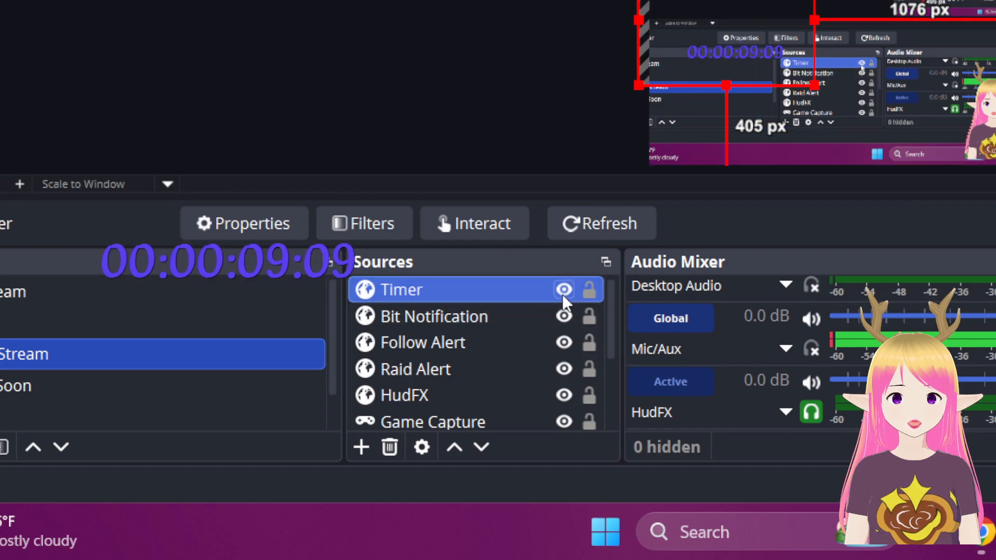
left_click(563, 294)
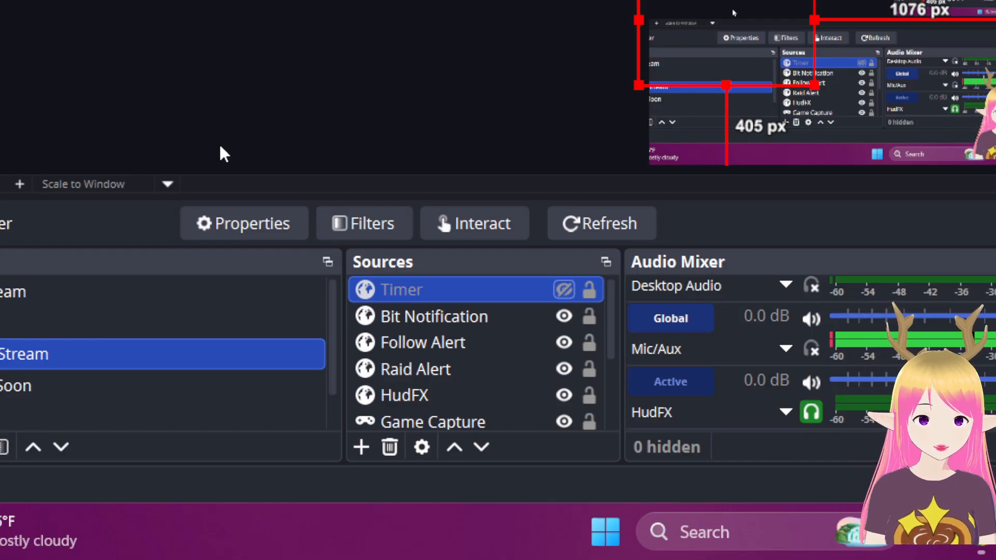
scroll(484, 374, "down", 1)
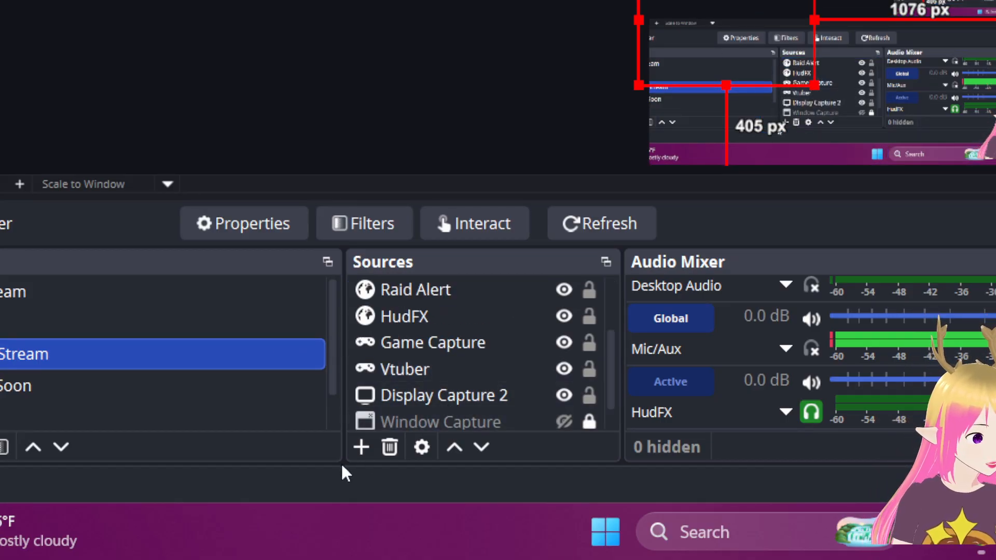
Create a Text (GDI+) source with the streamer's name in large Arial, and drag it lower.
left_click(360, 448)
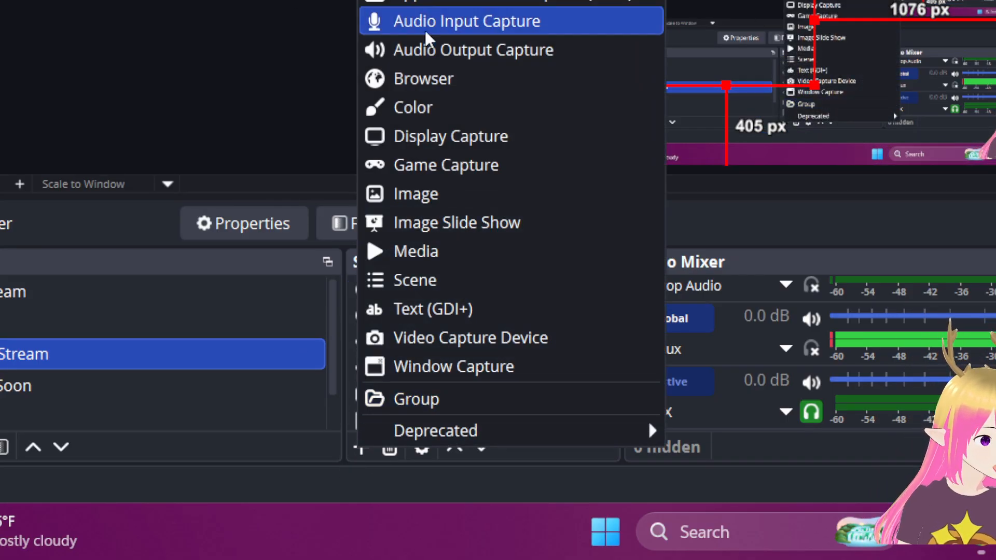
left_click(387, 309)
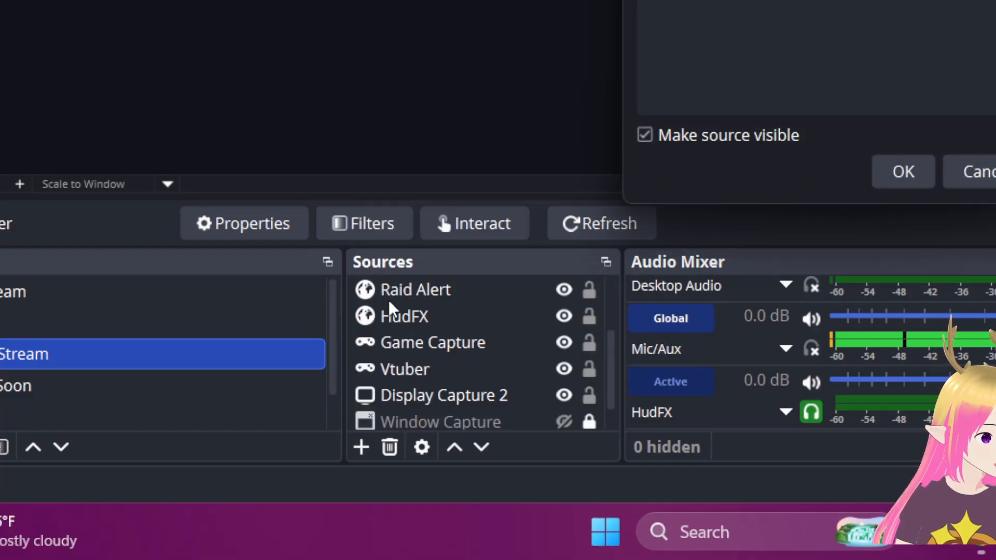
left_click(888, 172)
left_click(650, 117)
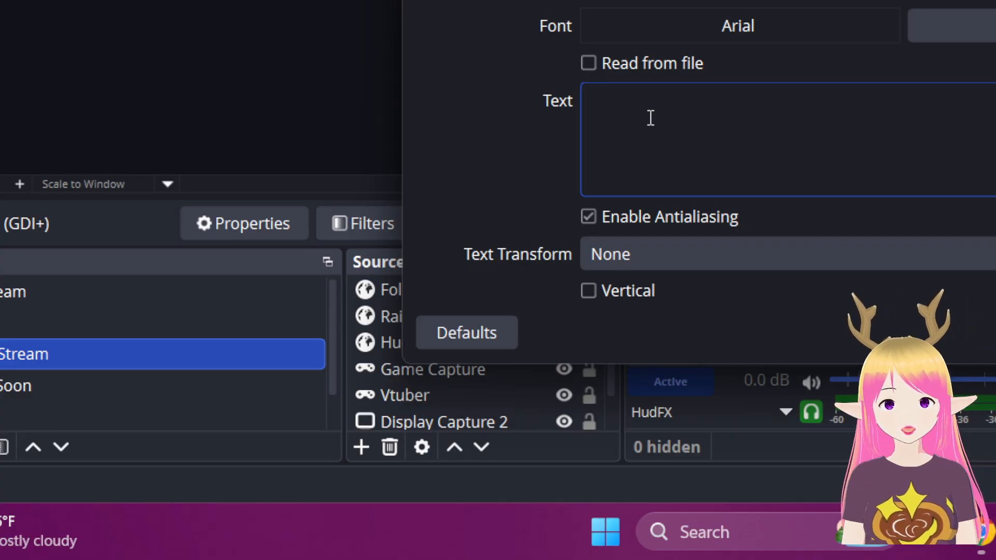
type("Phlox ")
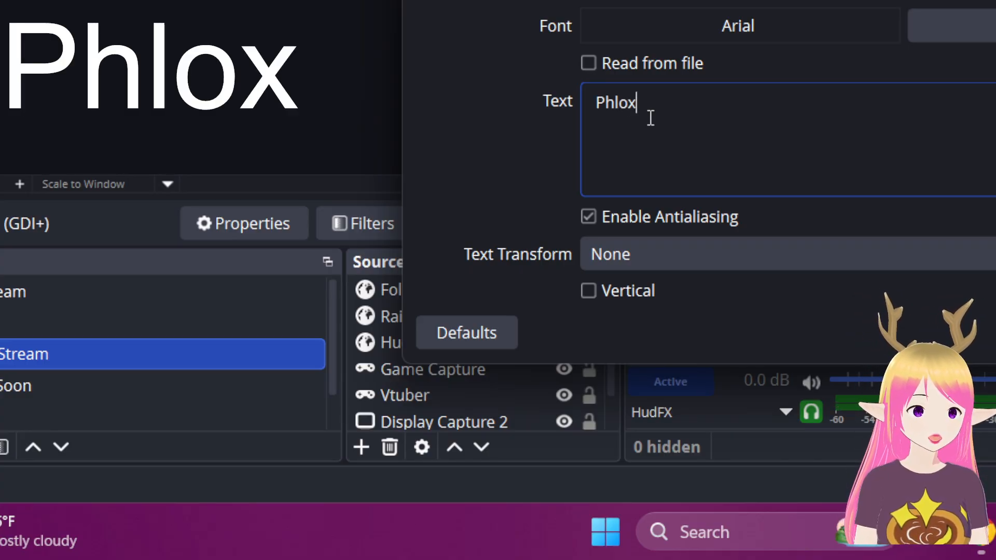
type("B")
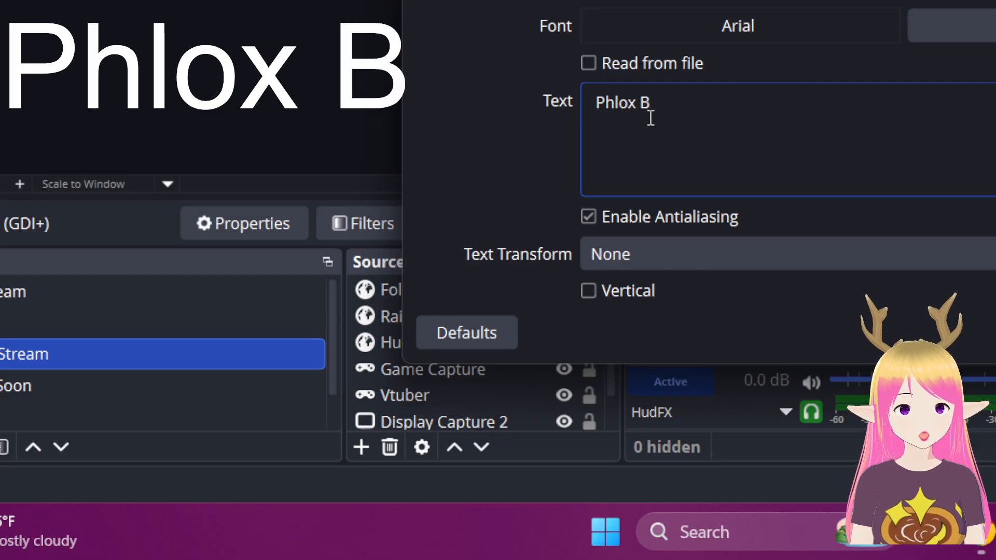
key("BackSpace")
type("Ness")
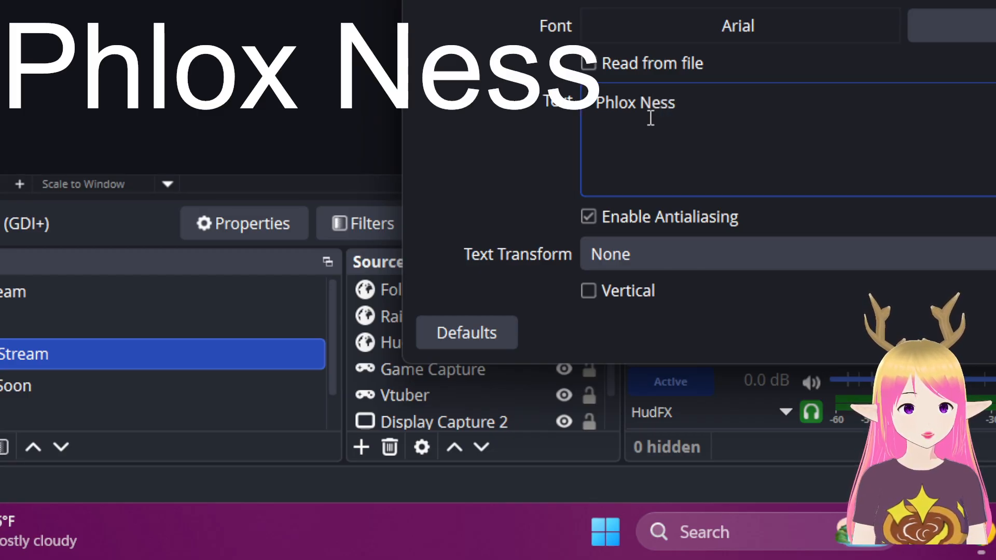
type("apl")
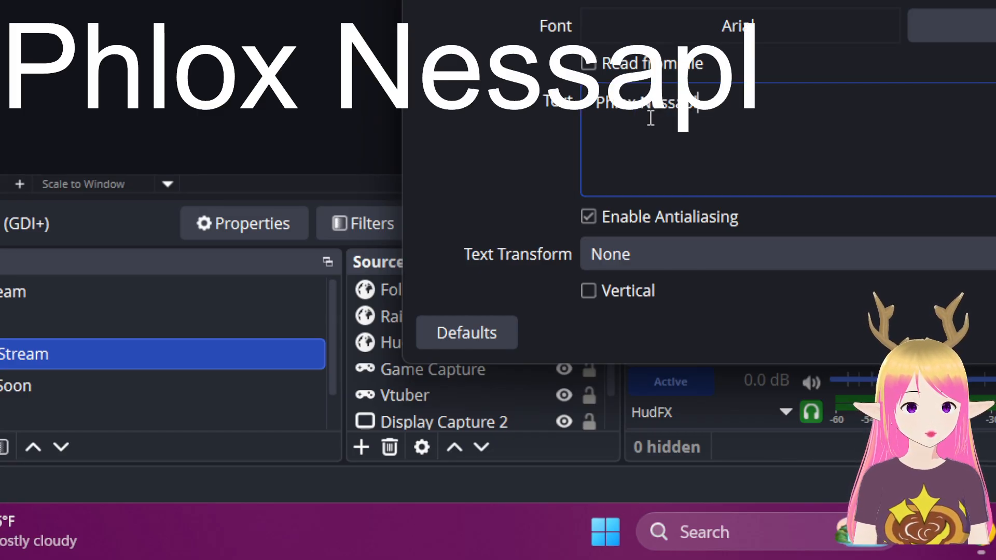
type("ier")
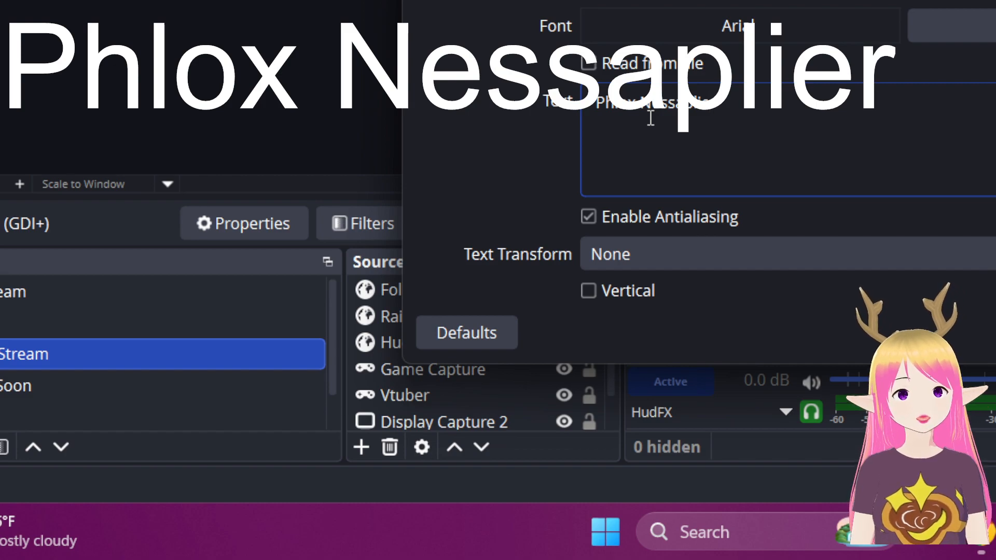
left_click(994, 332)
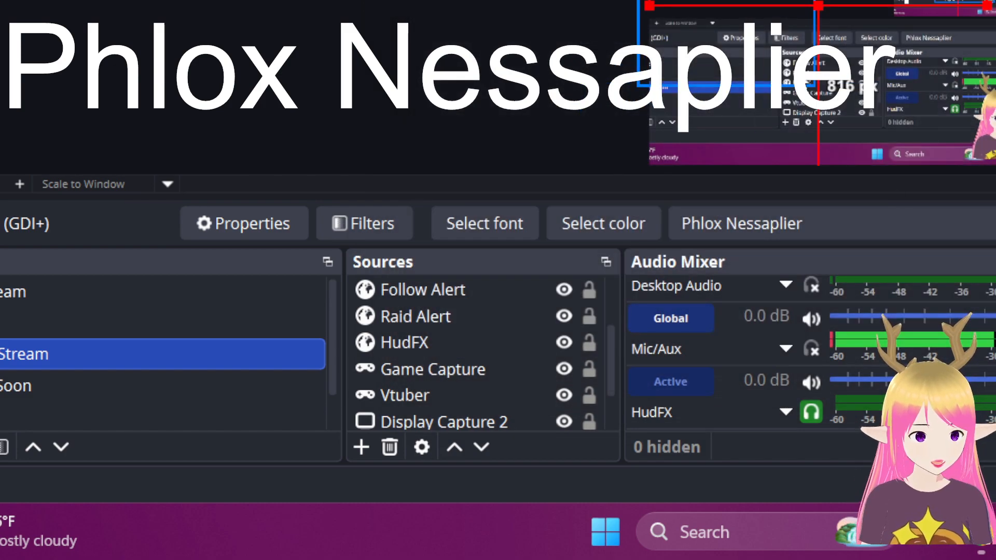
left_click_drag(728, 5, 735, 54)
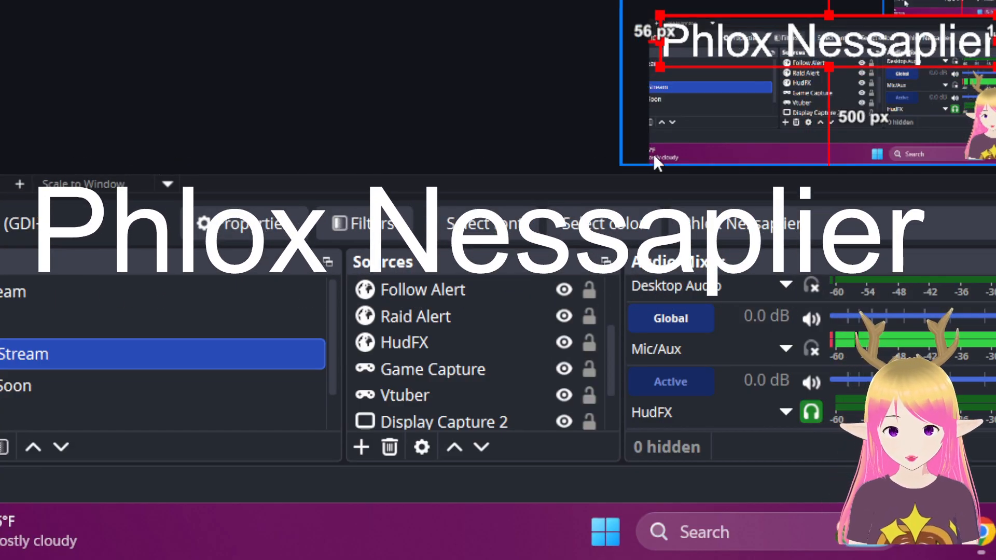
Delete the Text (GDI+) name source from the scene.
scroll(473, 373, "down", 1)
scroll(450, 324, "up", 2)
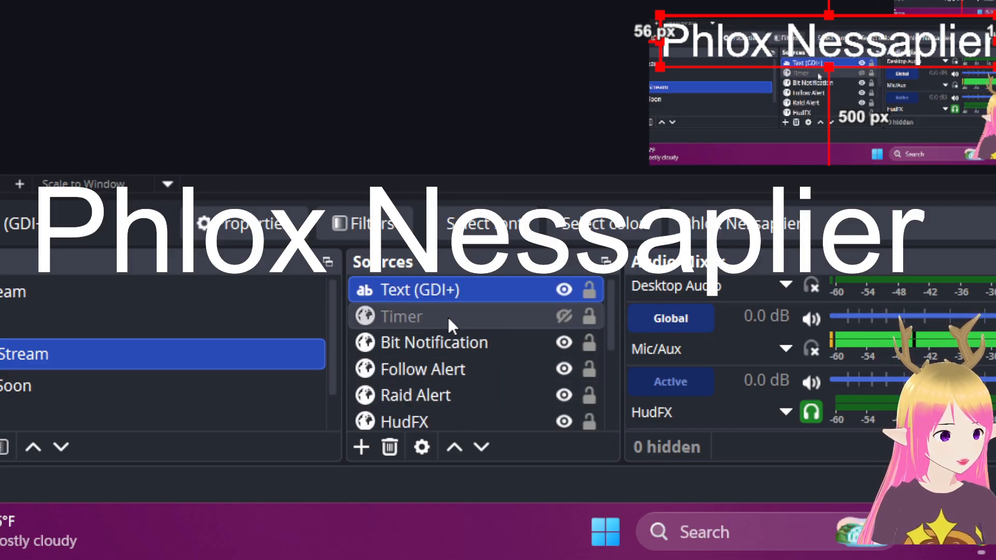
left_click(444, 291)
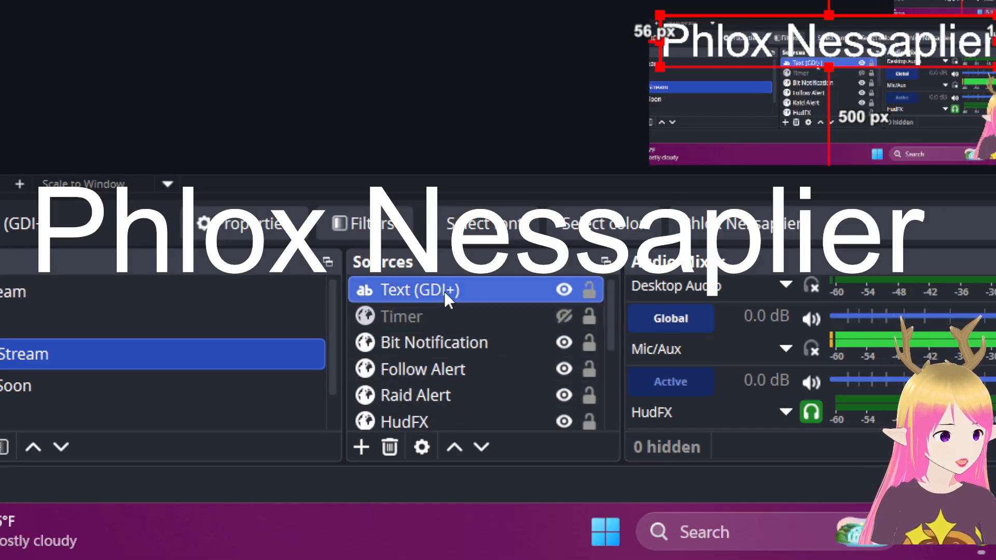
left_click(385, 450)
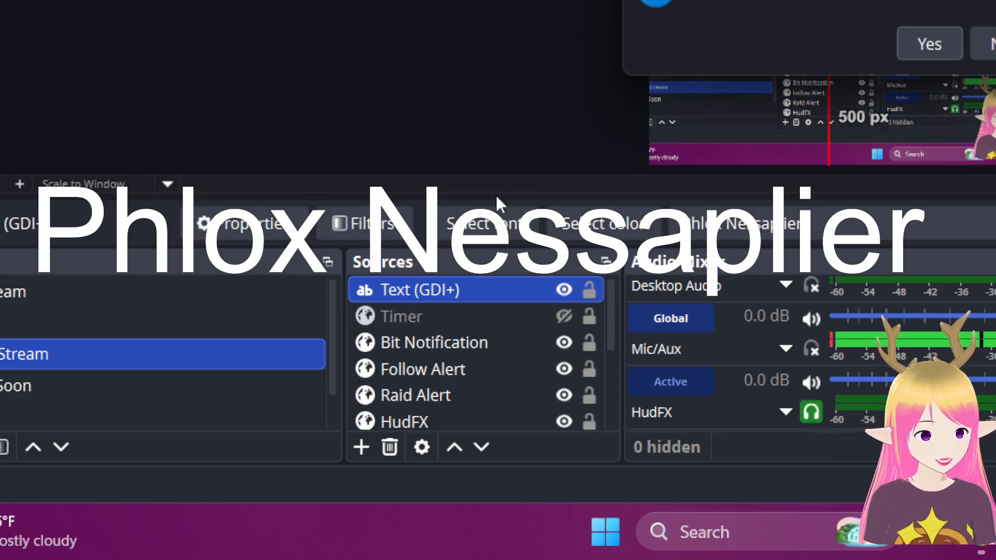
key("Return")
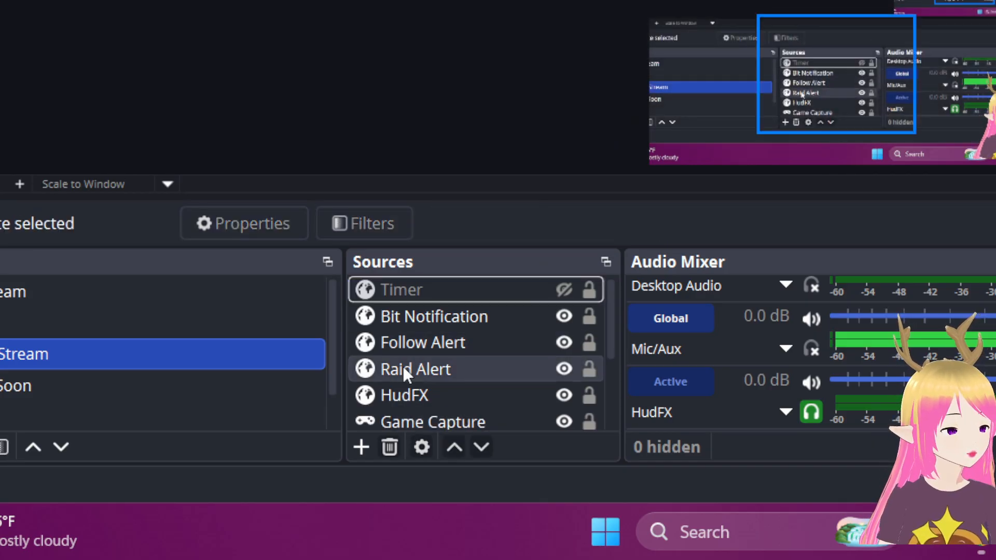
Delete the Display Capture 2 source and confirm the removal.
scroll(403, 366, "down", 1)
left_click(394, 397)
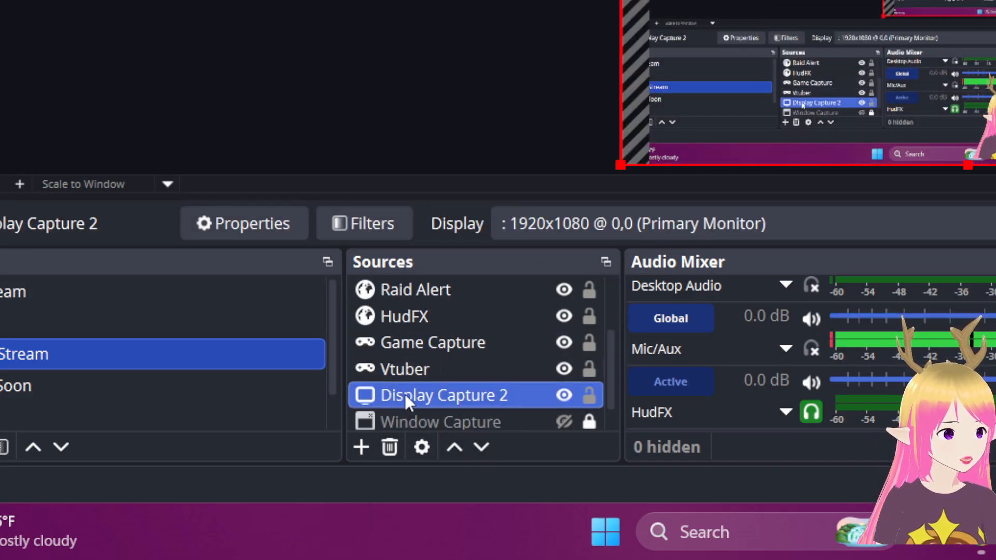
left_click(396, 453)
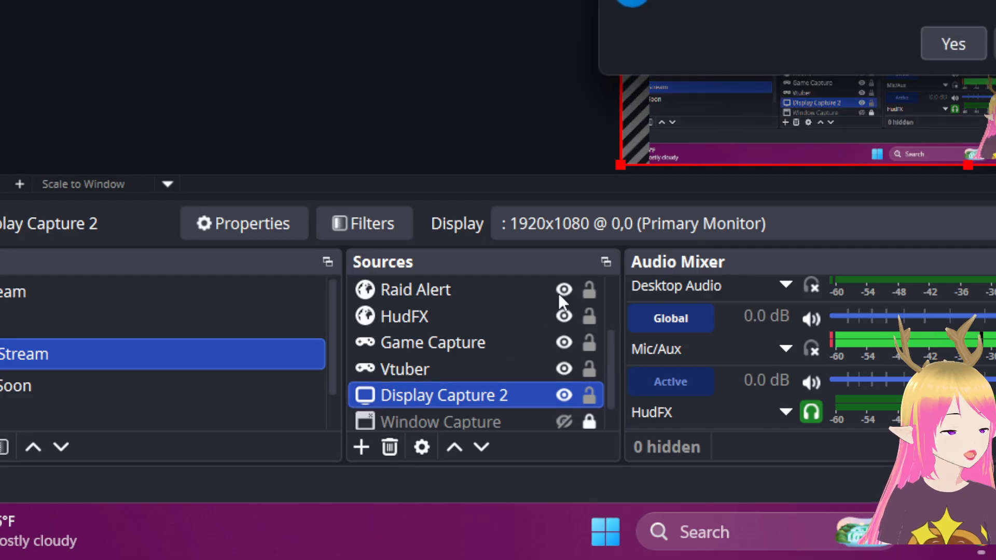
left_click(952, 44)
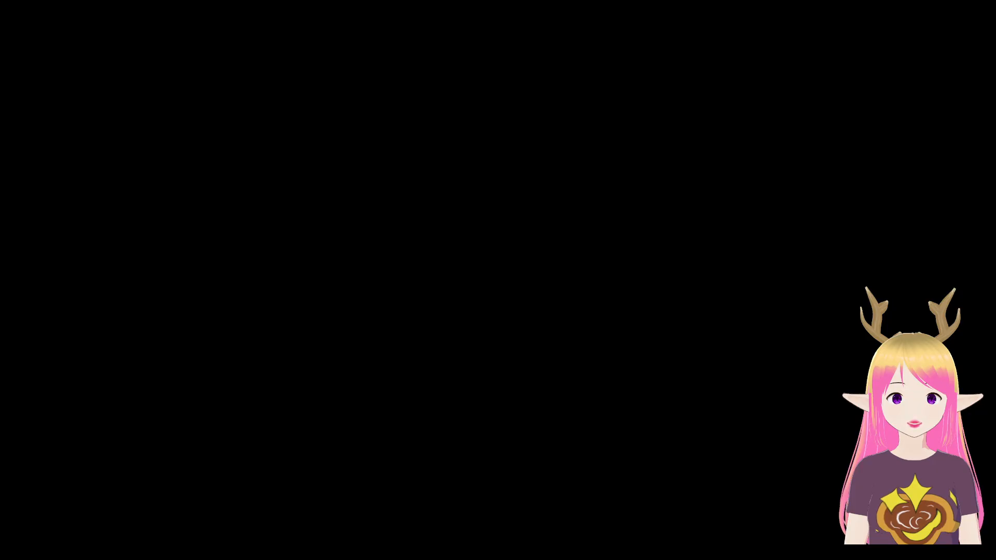